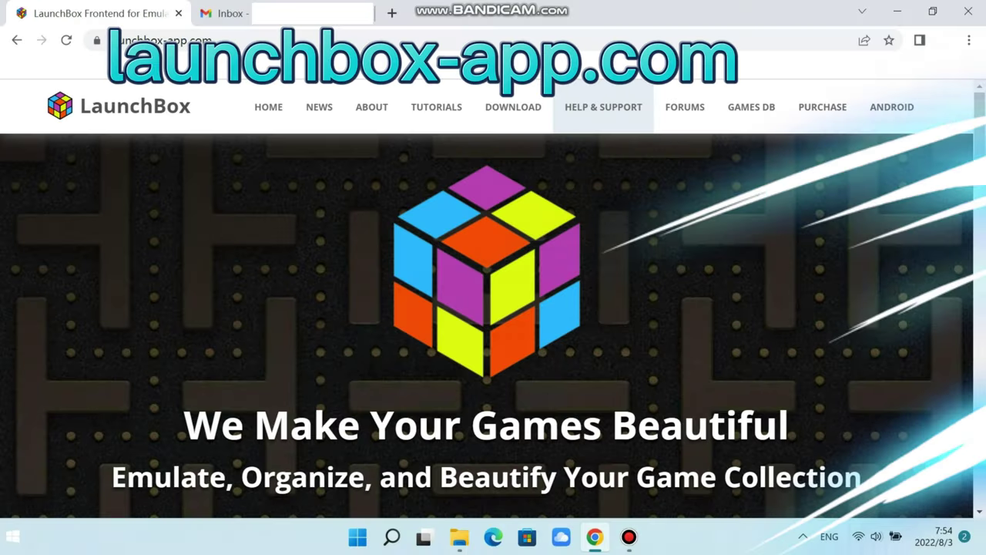
- Download the LaunchBox for Android APK through its website and download e-mail, plus the 64-bit Android APK of RetroArch
{"action": "mouse_move", "coordinate": [513, 107]}
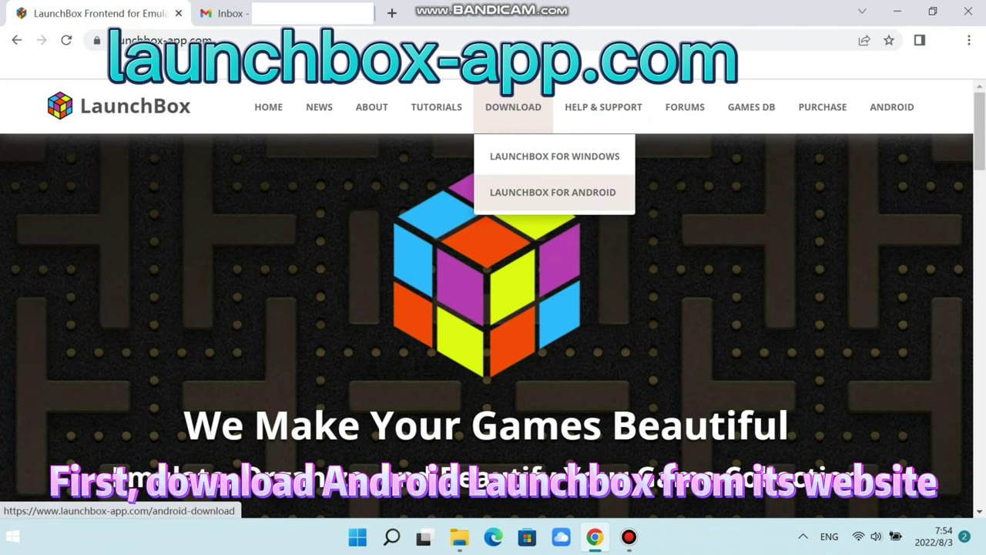
{"action": "left_click", "coordinate": [552, 192]}
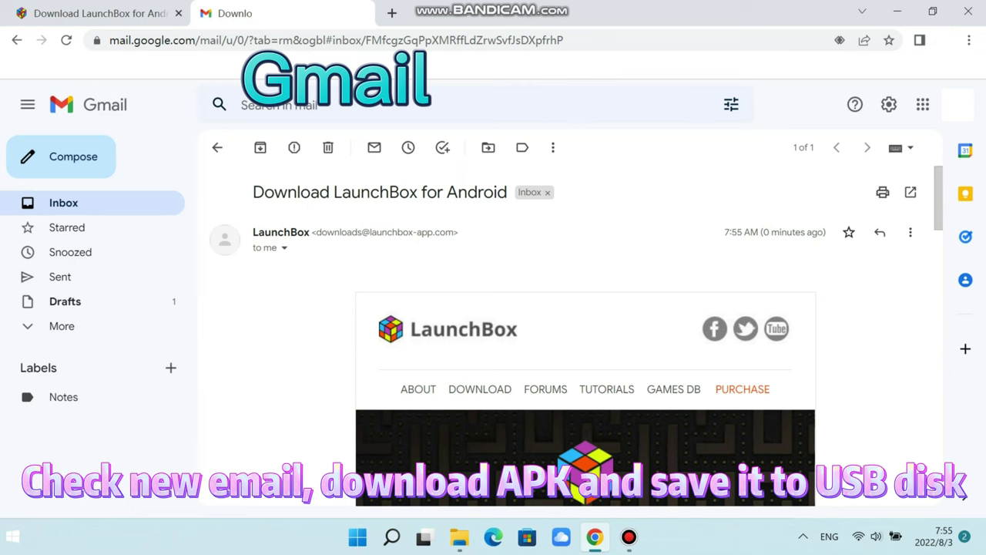
{"action": "scroll", "coordinate": [586, 385], "scroll_direction": "down", "scroll_amount": 3}
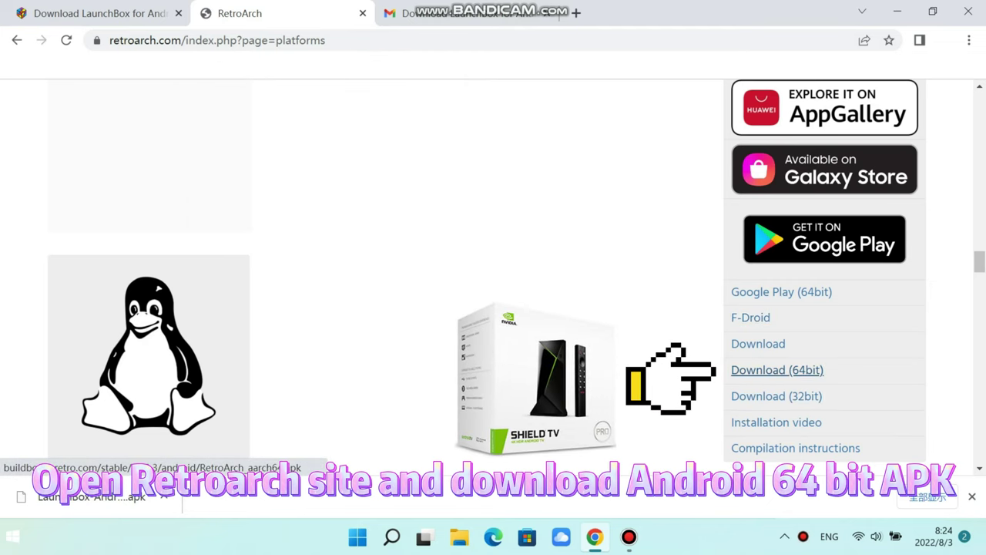
{"action": "left_click", "coordinate": [777, 370]}
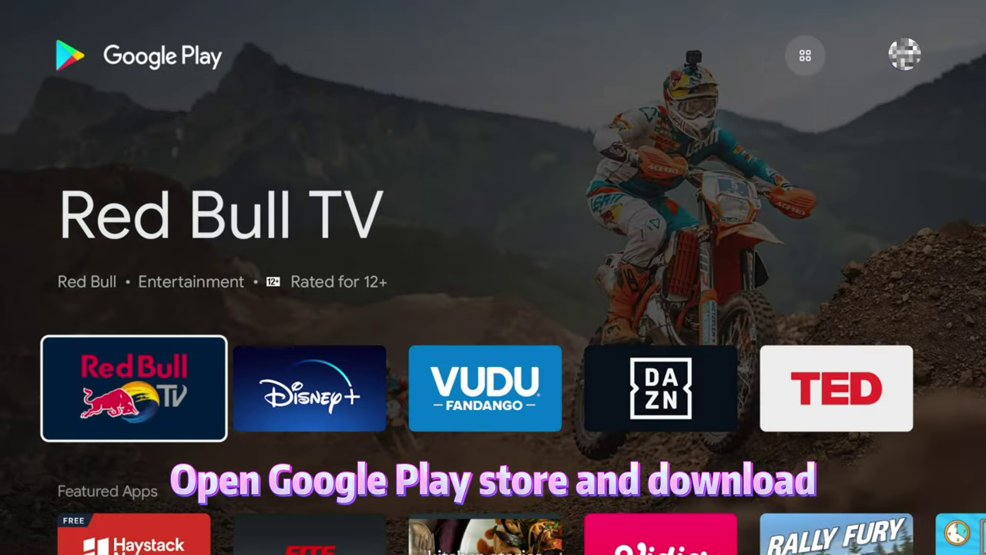
- Search the Google Play store on the TV for "sideload buddy"
{"action": "key", "text": "Up"}
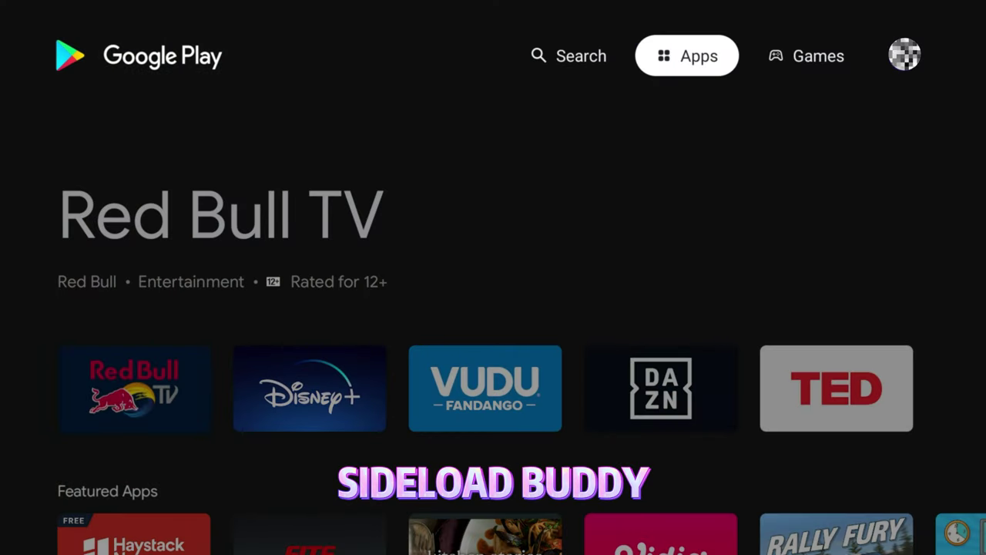
{"action": "key", "text": "Left"}
{"action": "key", "text": "Down"}
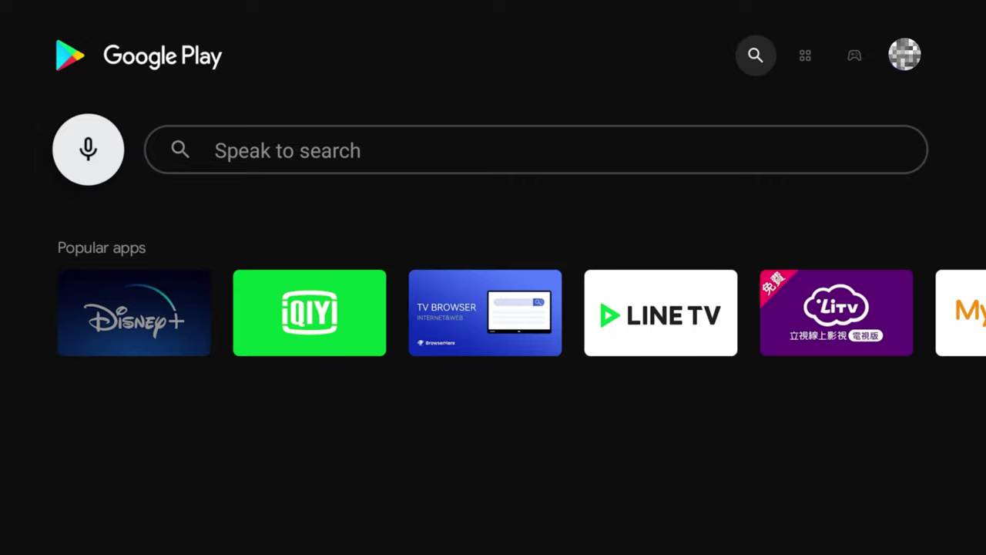
{"action": "type", "text": "sideload buddy"}
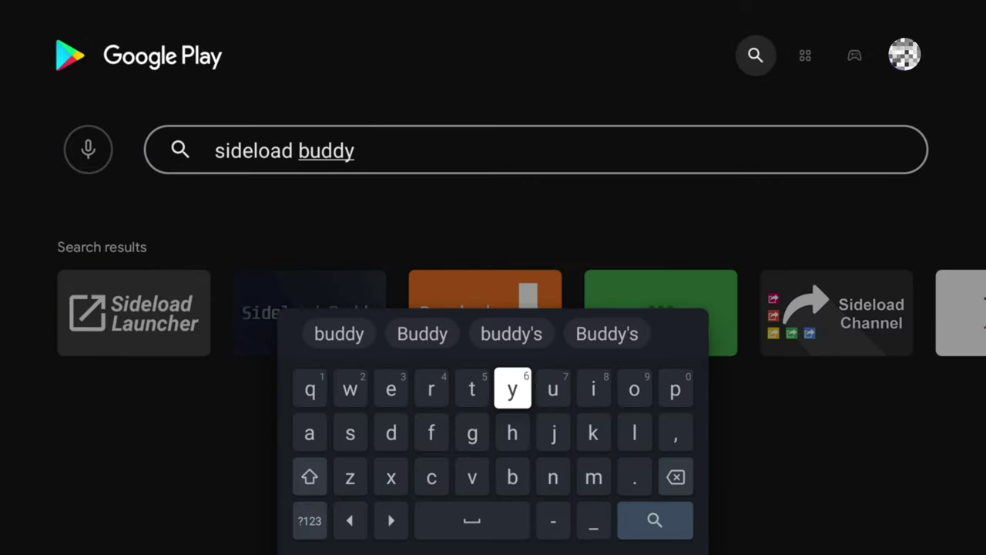
{"action": "key", "text": "Return"}
- Install Sideload Buddy for TV from the search results
{"action": "key", "text": "Right"}
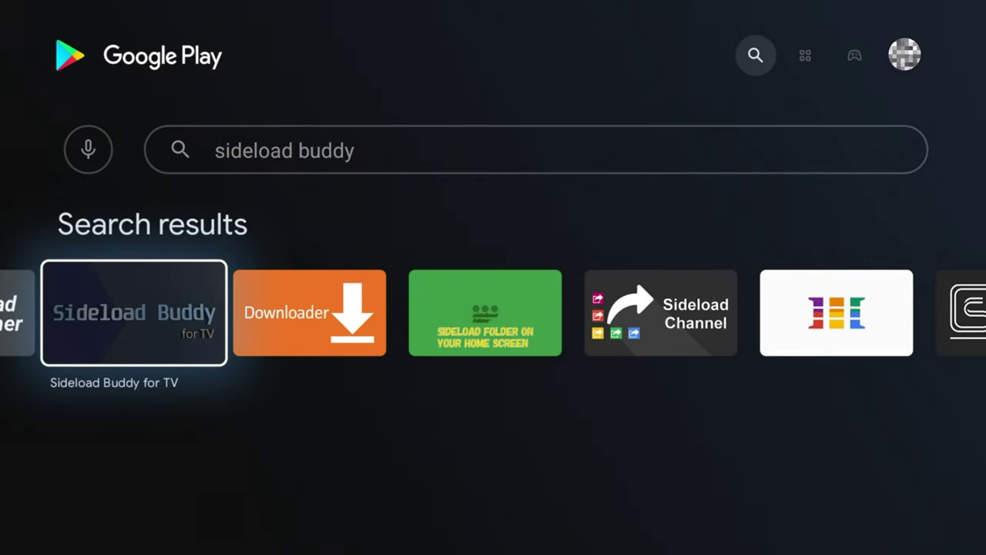
{"action": "key", "text": "Return"}
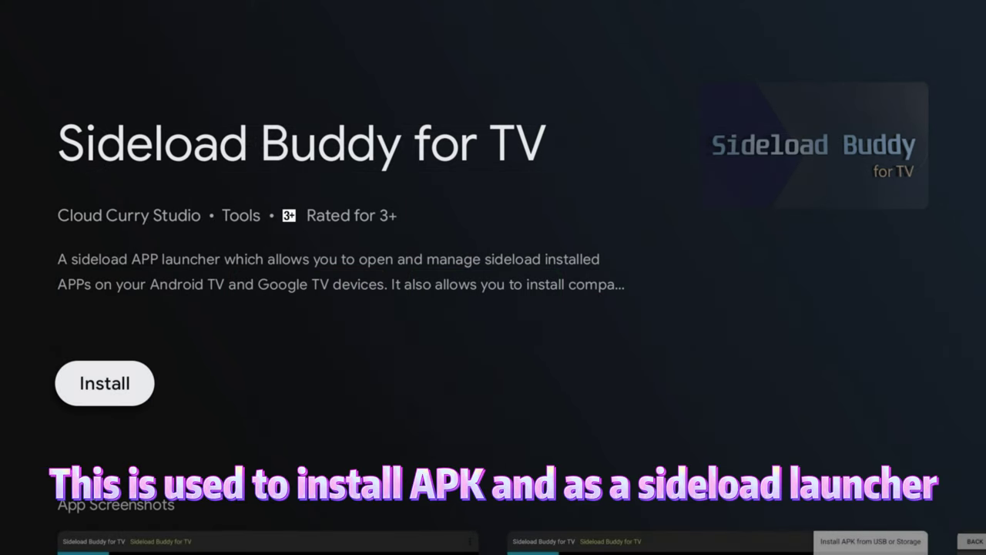
{"action": "key", "text": "Return"}
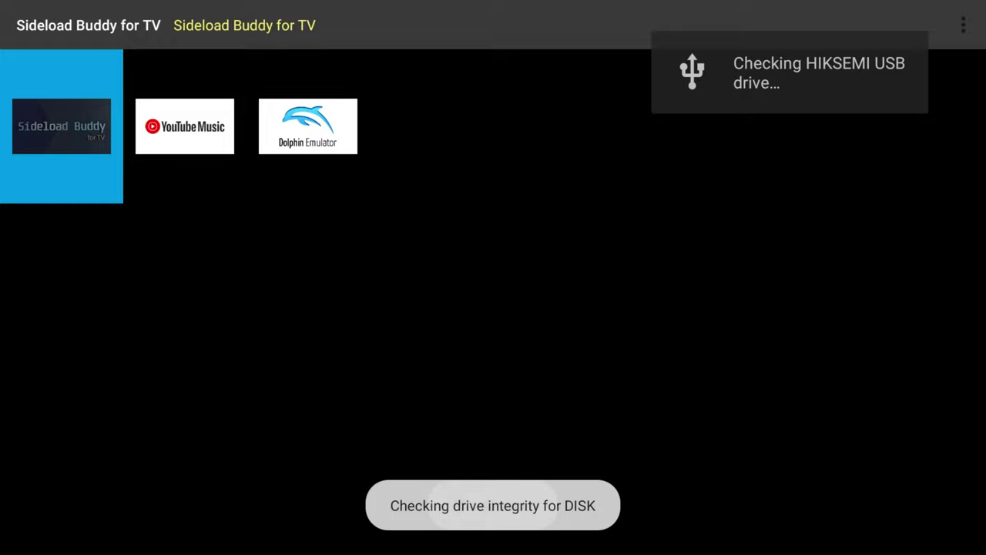
- Use Sideload Buddy for TV to install the LaunchBox Android APK from the USB drive DISK
{"action": "key", "text": "Return"}
{"action": "key", "text": "Down"}
{"action": "key", "text": "Down"}
{"action": "key", "text": "Down"}
{"action": "key", "text": "Return"}
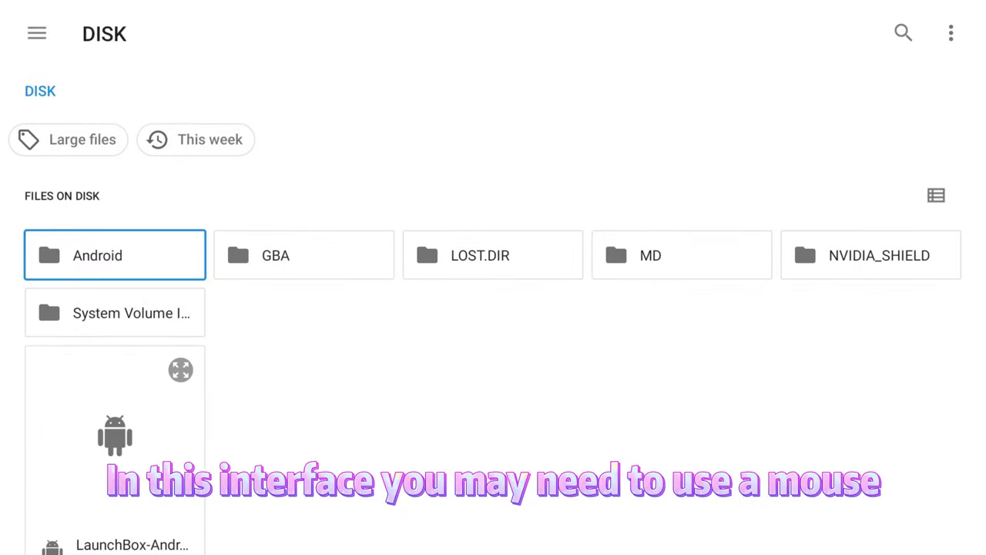
{"action": "key", "text": "Down"}
{"action": "key", "text": "Down"}
{"action": "key", "text": "Return"}
{"action": "key", "text": "Return"}
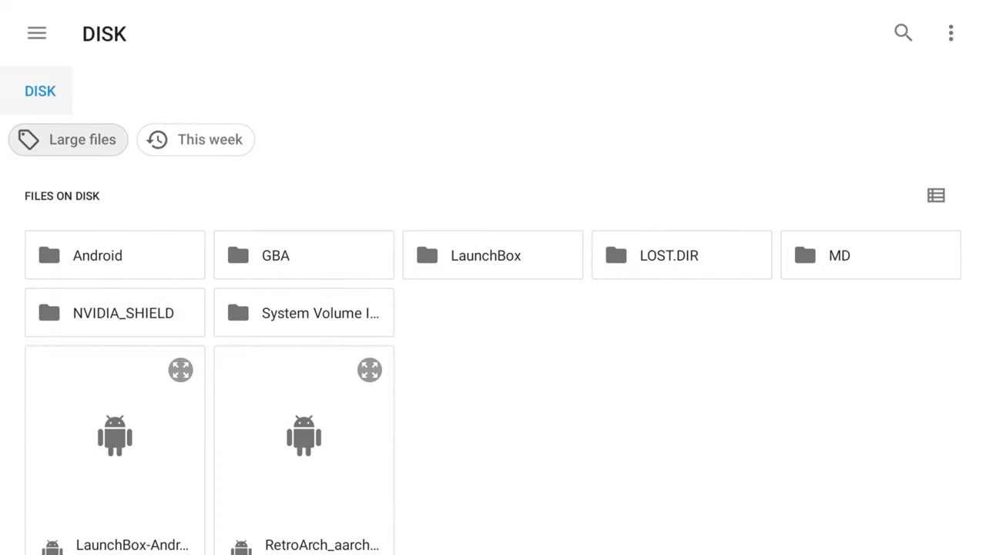
- Install the RetroArch AArch64 APK from the USB drive DISK
{"action": "key", "text": "Up"}
{"action": "key", "text": "Up"}
{"action": "key", "text": "Return"}
{"action": "key", "text": "Return"}
{"action": "key", "text": "Down"}
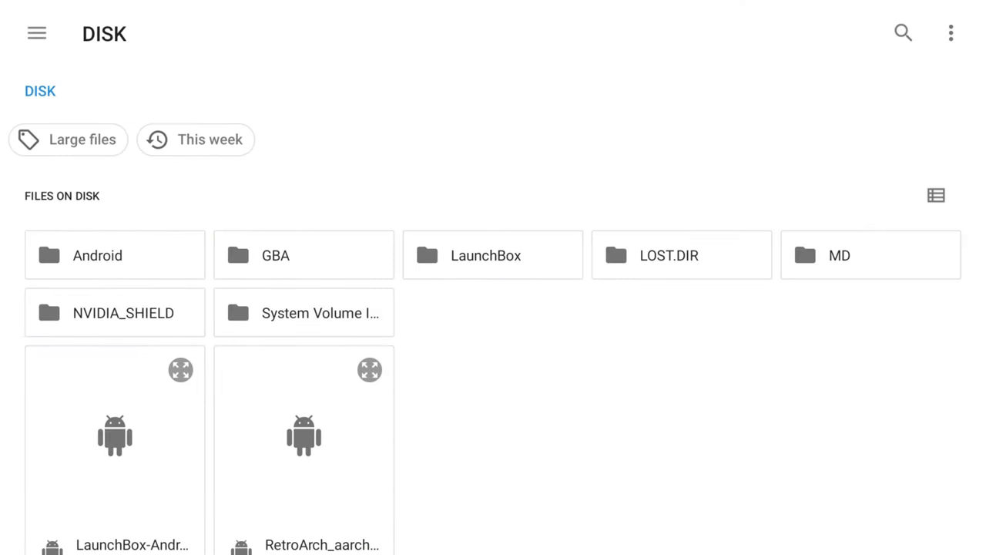
{"action": "key", "text": "Right"}
{"action": "key", "text": "Return"}
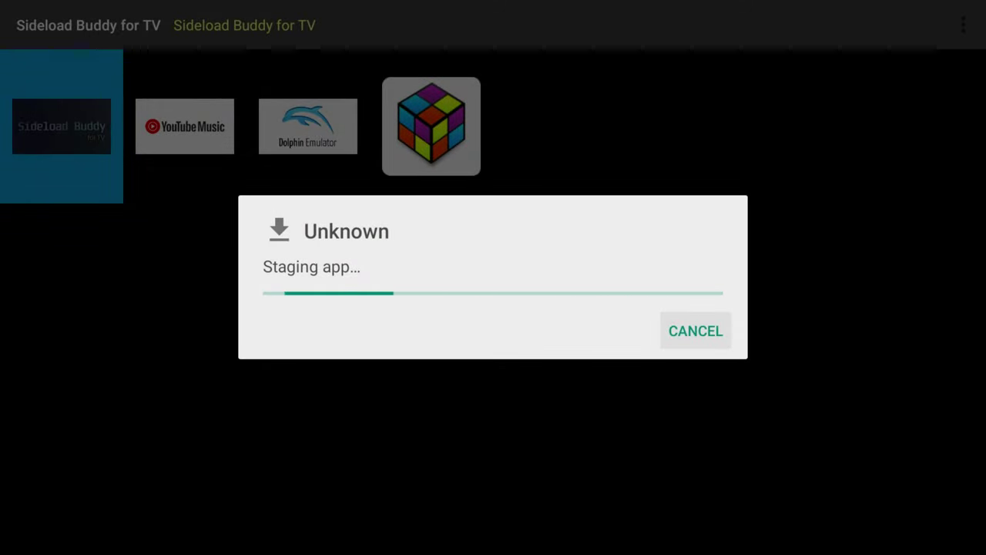
{"action": "key", "text": "Right"}
{"action": "key", "text": "Return"}
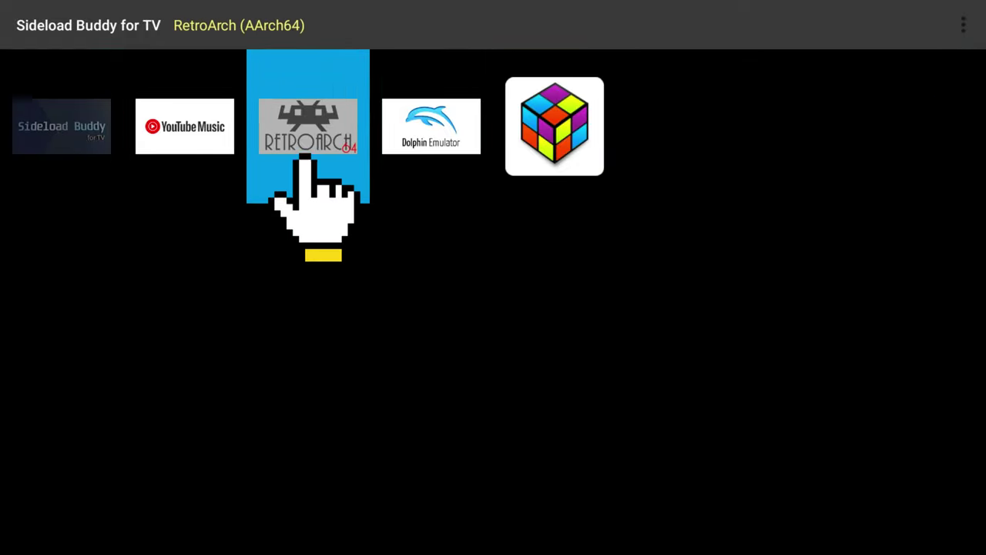
- Launch RetroArch (AArch64) and allow it to access photos, media and files on the device
{"action": "key", "text": "Return"}
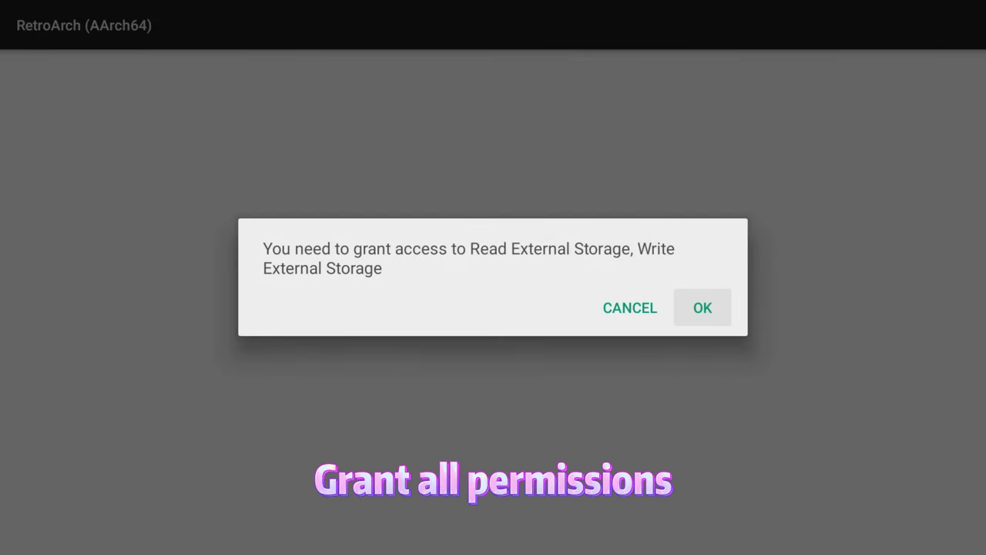
{"action": "key", "text": "Return"}
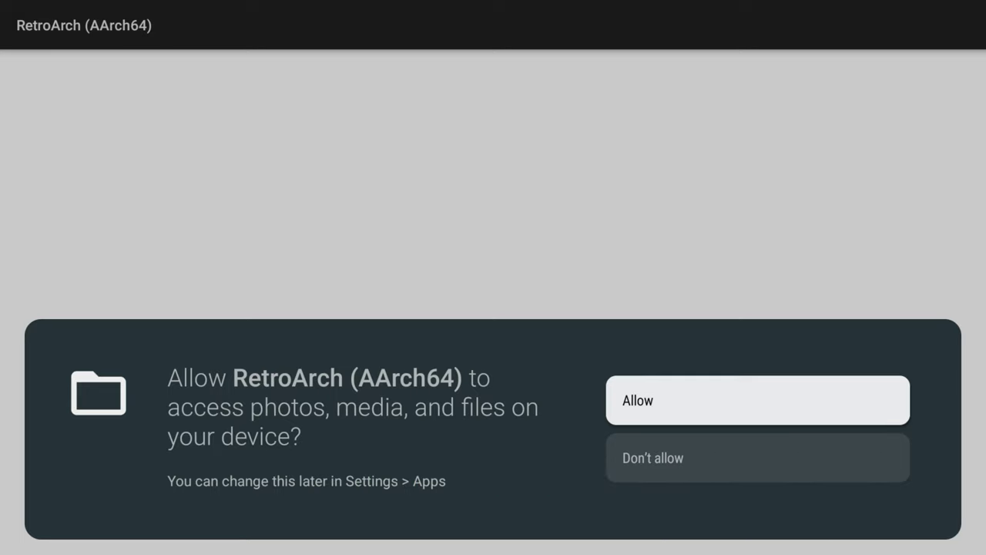
{"action": "key", "text": "Return"}
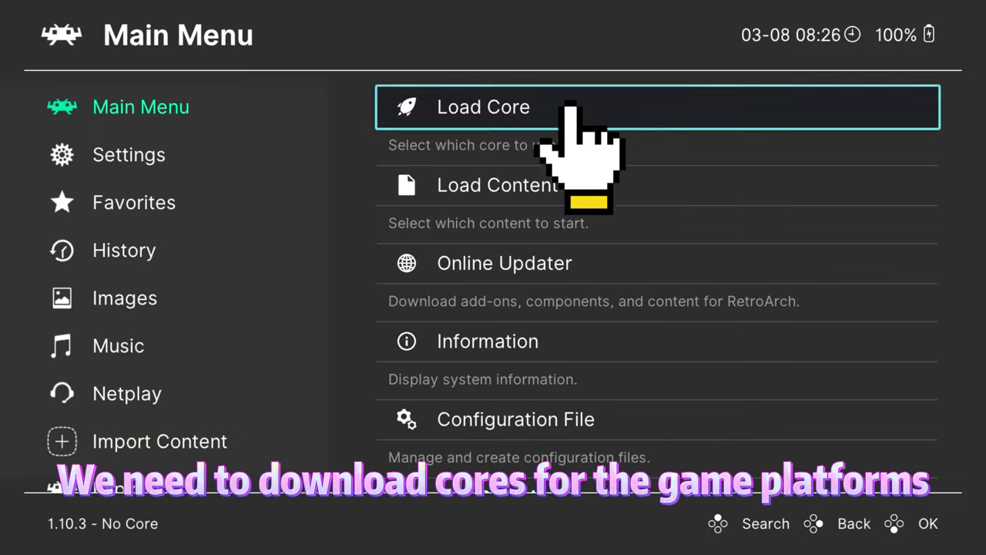
- Download the Nintendo - Game Boy Advance (mGBA) core in RetroArch
{"action": "key", "text": "Return"}
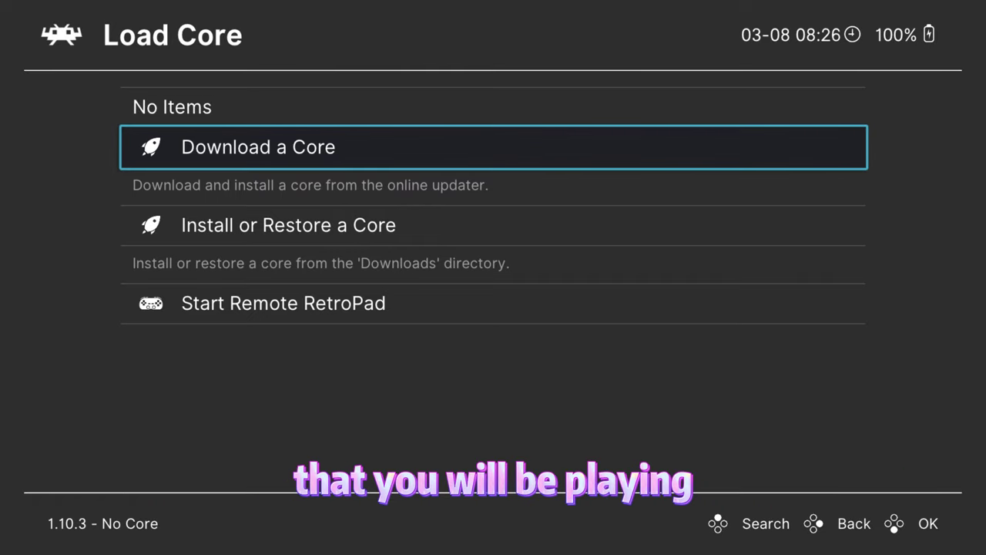
{"action": "key", "text": "Return"}
{"action": "key", "text": "Down"}
{"action": "key", "text": "Down"}
{"action": "key", "text": "Down"}
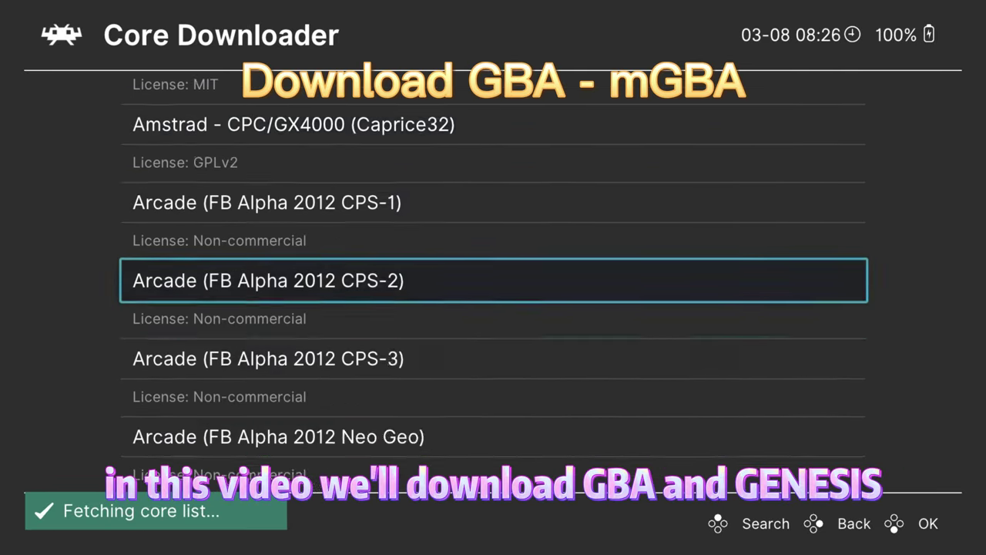
{"action": "key", "text": "Down"}
{"action": "key", "text": "Down"}
{"action": "key", "text": "Down"}
{"action": "key", "text": "Down"}
{"action": "key", "text": "Down"}
{"action": "key", "text": "Down"}
{"action": "key", "text": "Down"}
{"action": "key", "text": "Down"}
{"action": "key", "text": "Down"}
{"action": "key", "text": "Down"}
{"action": "key", "text": "Down"}
{"action": "key", "text": "Down"}
{"action": "key", "text": "Down"}
{"action": "key", "text": "Down"}
{"action": "key", "text": "Down"}
{"action": "key", "text": "Down"}
{"action": "key", "text": "Down"}
{"action": "key", "text": "Down"}
{"action": "key", "text": "Down"}
{"action": "key", "text": "Down"}
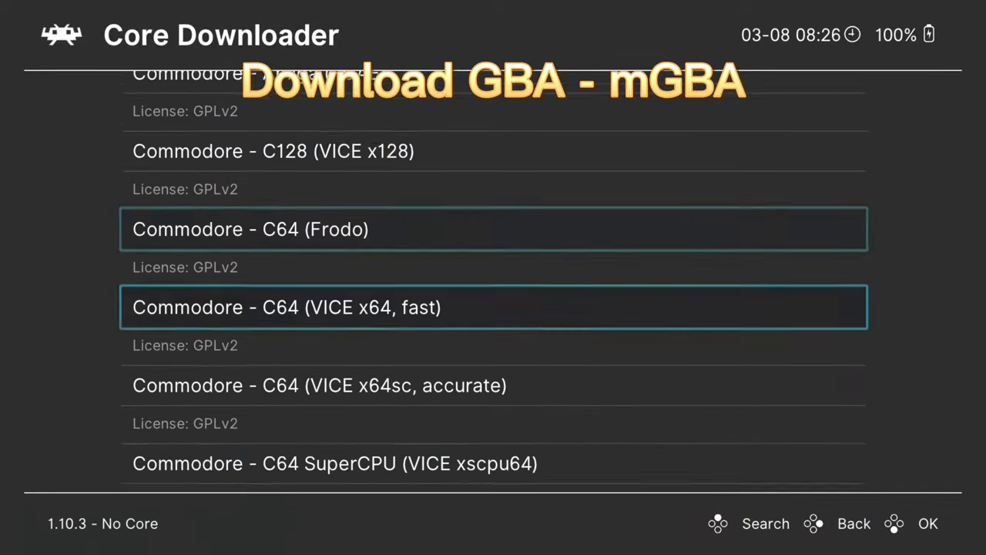
{"action": "key", "text": "Down"}
{"action": "key", "text": "Down"}
{"action": "key", "text": "Down"}
{"action": "key", "text": "Down"}
{"action": "key", "text": "Down"}
{"action": "key", "text": "Down"}
{"action": "key", "text": "Down"}
{"action": "key", "text": "Down"}
{"action": "key", "text": "Down"}
{"action": "key", "text": "Down"}
{"action": "key", "text": "Down"}
{"action": "key", "text": "Down"}
{"action": "key", "text": "Down"}
{"action": "key", "text": "Down"}
{"action": "key", "text": "Down"}
{"action": "key", "text": "Down"}
{"action": "key", "text": "Down"}
{"action": "key", "text": "Down"}
{"action": "key", "text": "Down"}
{"action": "key", "text": "Down"}
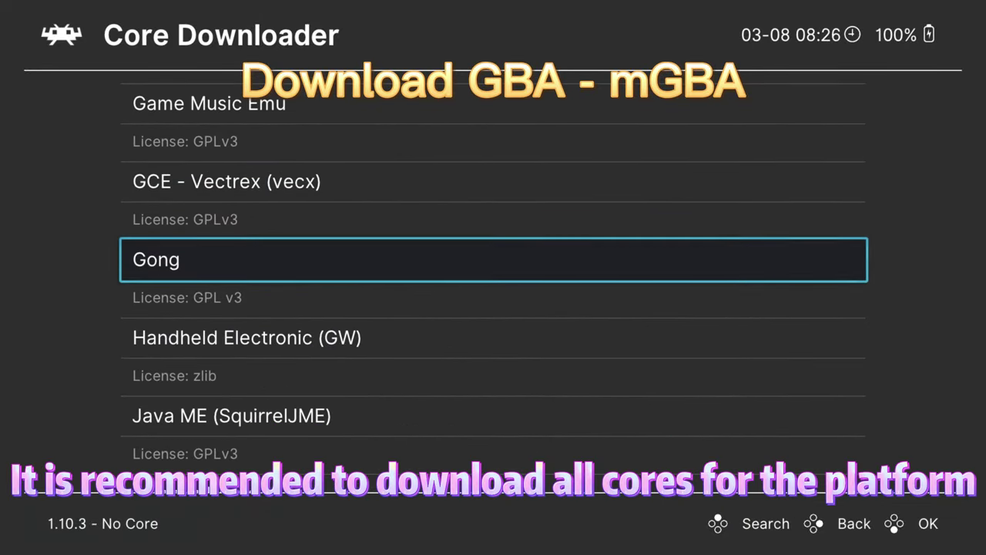
{"action": "key", "text": "Down"}
{"action": "key", "text": "Down"}
{"action": "key", "text": "Down"}
{"action": "key", "text": "Down"}
{"action": "key", "text": "Down"}
{"action": "key", "text": "Down"}
{"action": "key", "text": "Down"}
{"action": "key", "text": "Down"}
{"action": "key", "text": "Down"}
{"action": "key", "text": "Down"}
{"action": "key", "text": "Down"}
{"action": "key", "text": "Down"}
{"action": "key", "text": "Down"}
{"action": "key", "text": "Down"}
{"action": "key", "text": "Down"}
{"action": "key", "text": "Down"}
{"action": "key", "text": "Down"}
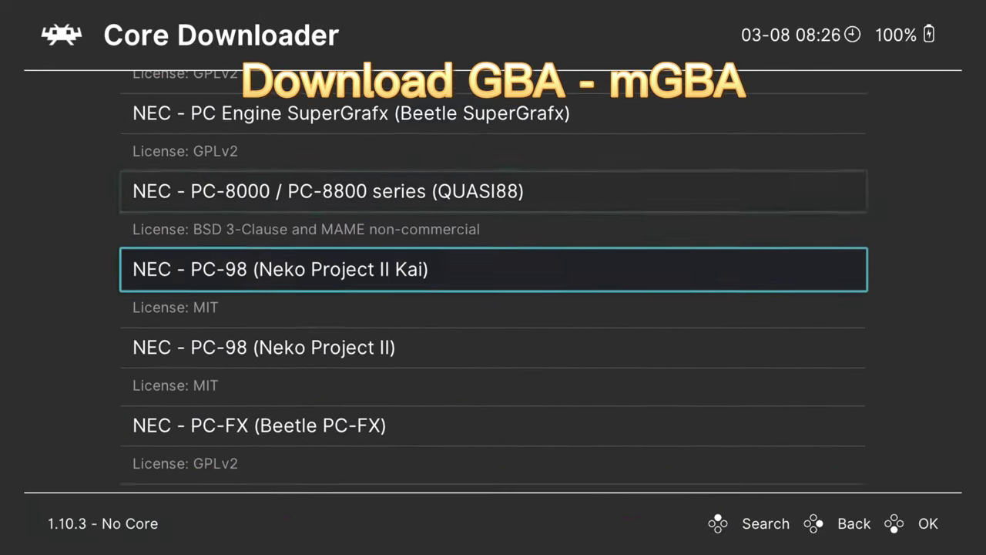
{"action": "key", "text": "Down"}
{"action": "key", "text": "Down"}
{"action": "key", "text": "Down"}
{"action": "key", "text": "Down"}
{"action": "key", "text": "Down"}
{"action": "key", "text": "Down"}
{"action": "key", "text": "Down"}
{"action": "key", "text": "Down"}
{"action": "key", "text": "Down"}
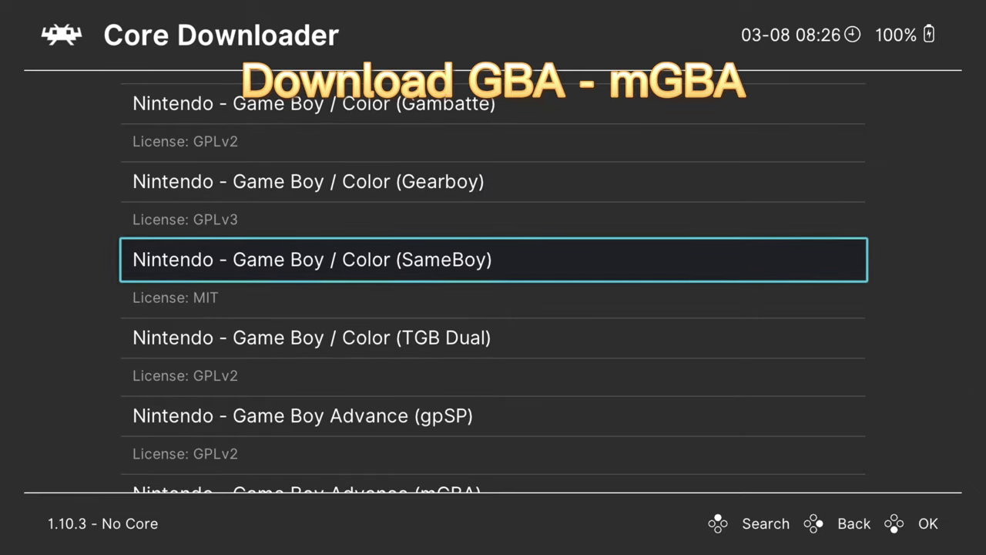
{"action": "key", "text": "Down"}
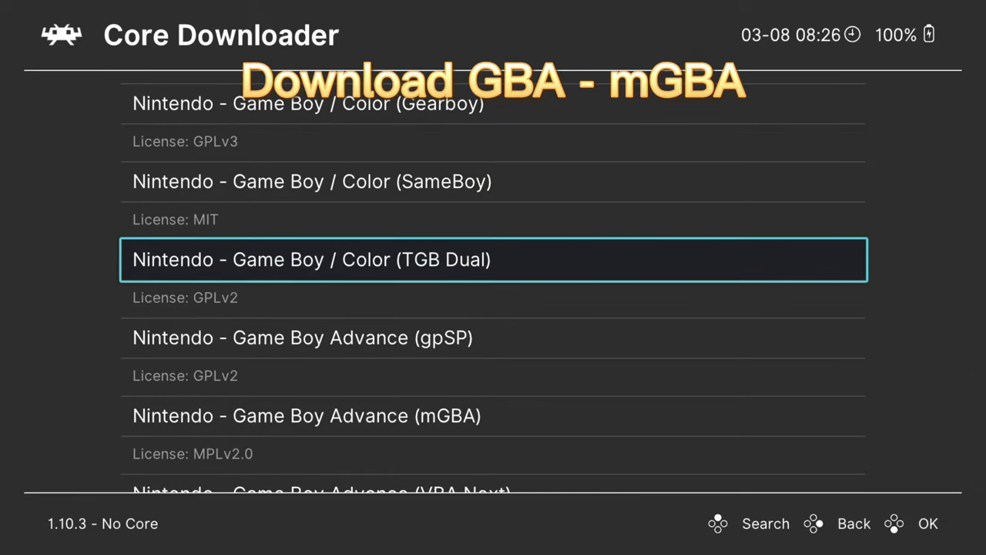
{"action": "key", "text": "Down"}
{"action": "key", "text": "Down"}
{"action": "key", "text": "Return"}
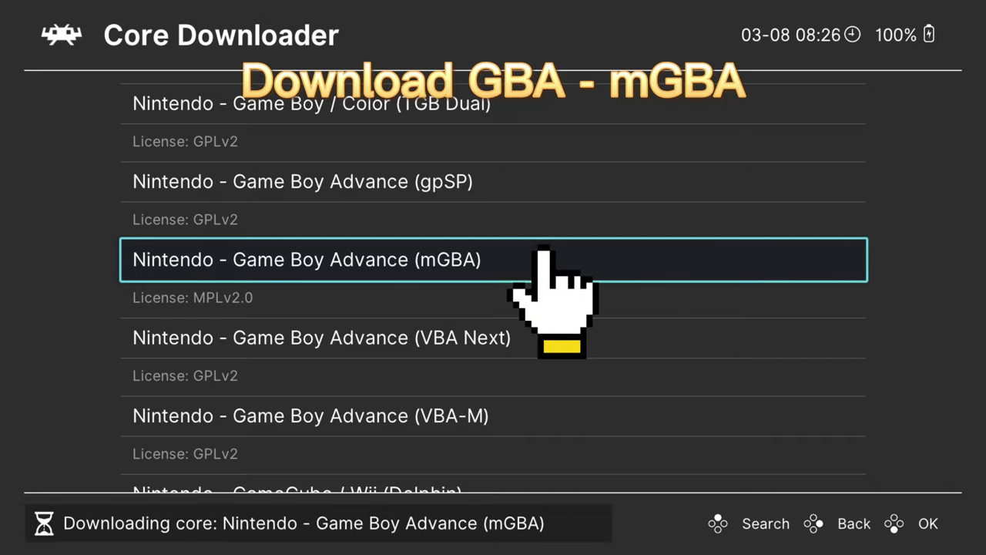
- Download the Sega - MS/GG/MD/CD (Genesis Plus GX Wide) core
{"action": "key", "text": "Down"}
{"action": "key", "text": "Down"}
{"action": "key", "text": "Down"}
{"action": "key", "text": "Down"}
{"action": "key", "text": "Down"}
{"action": "key", "text": "Down"}
{"action": "key", "text": "Down"}
{"action": "key", "text": "Down"}
{"action": "key", "text": "Down"}
{"action": "key", "text": "Down"}
{"action": "key", "text": "Down"}
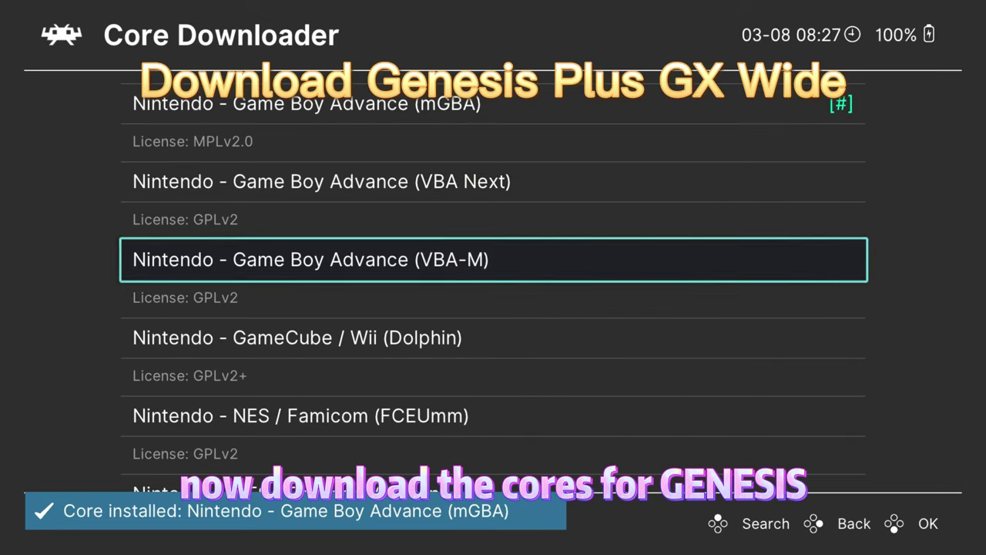
{"action": "key", "text": "Down"}
{"action": "key", "text": "Down"}
{"action": "key", "text": "Down"}
{"action": "key", "text": "Down"}
{"action": "key", "text": "Down"}
{"action": "key", "text": "Down"}
{"action": "key", "text": "Down"}
{"action": "key", "text": "Down"}
{"action": "key", "text": "Down"}
{"action": "key", "text": "Down"}
{"action": "key", "text": "Down"}
{"action": "key", "text": "Down"}
{"action": "key", "text": "Down"}
{"action": "key", "text": "Down"}
{"action": "key", "text": "Down"}
{"action": "key", "text": "Down"}
{"action": "key", "text": "Down"}
{"action": "key", "text": "Down"}
{"action": "key", "text": "Down"}
{"action": "key", "text": "Down"}
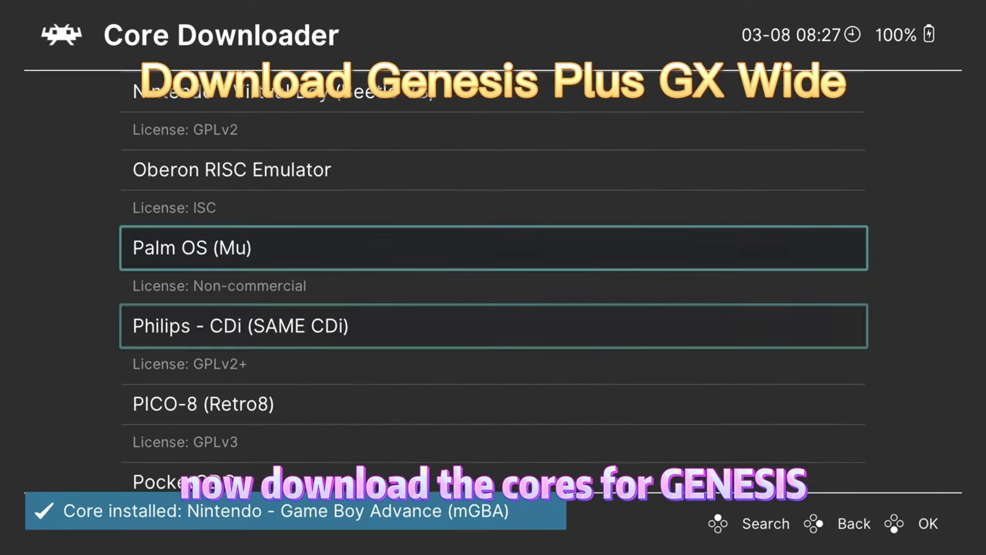
{"action": "key", "text": "Down"}
{"action": "key", "text": "Down"}
{"action": "key", "text": "Down"}
{"action": "key", "text": "Down"}
{"action": "key", "text": "Down"}
{"action": "key", "text": "Down"}
{"action": "key", "text": "Down"}
{"action": "key", "text": "Down"}
{"action": "key", "text": "Up"}
{"action": "key", "text": "Up"}
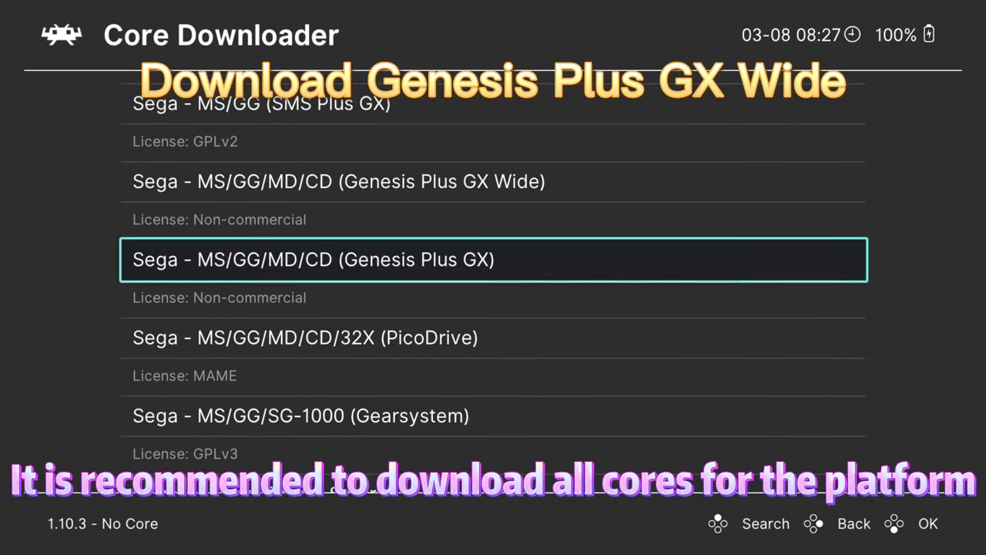
{"action": "key", "text": "Up"}
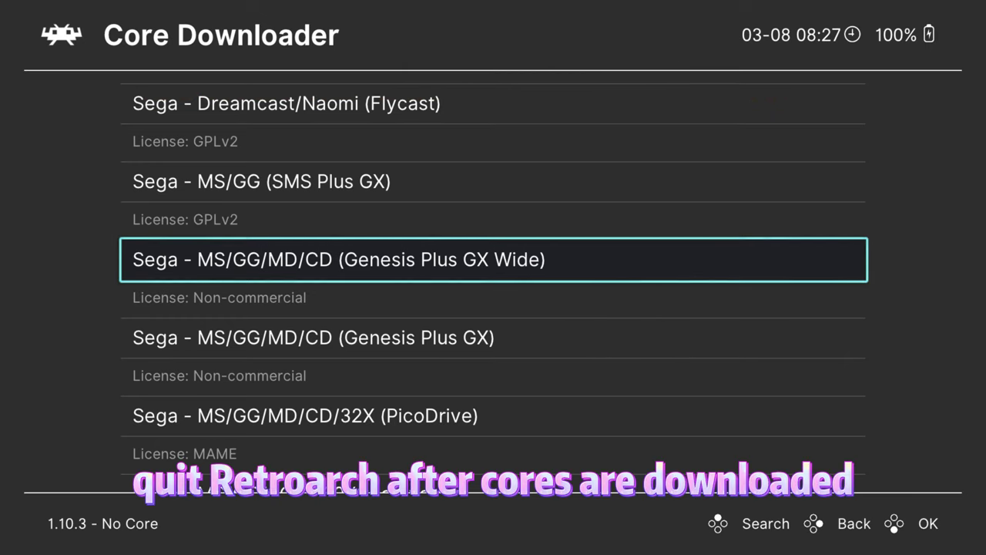
{"action": "key", "text": "Return"}
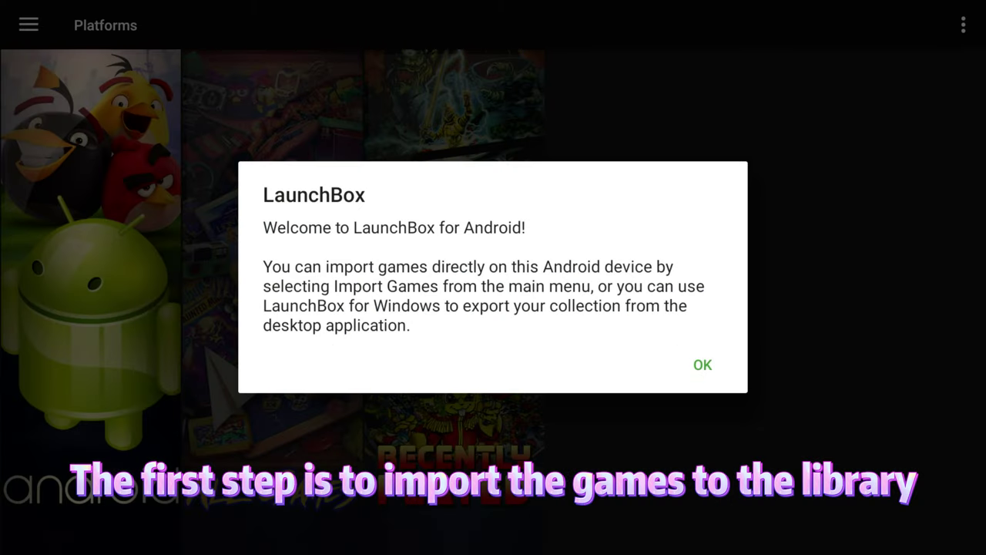
- Dismiss the welcome message and start a game import, selecting /storage/6CFF-2A5A/GBA as the folder of games to import
{"action": "key", "text": "Return"}
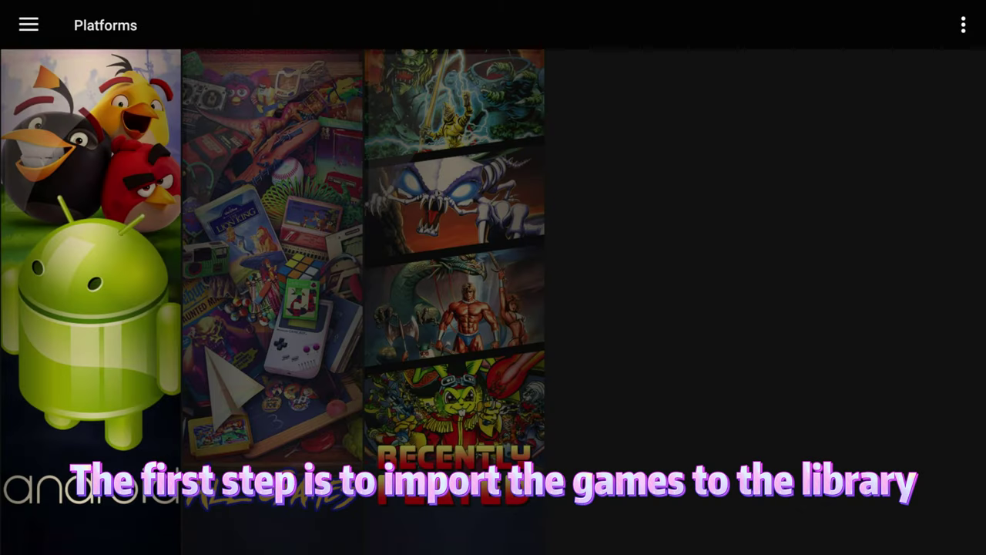
{"action": "left_click", "coordinate": [23, 27]}
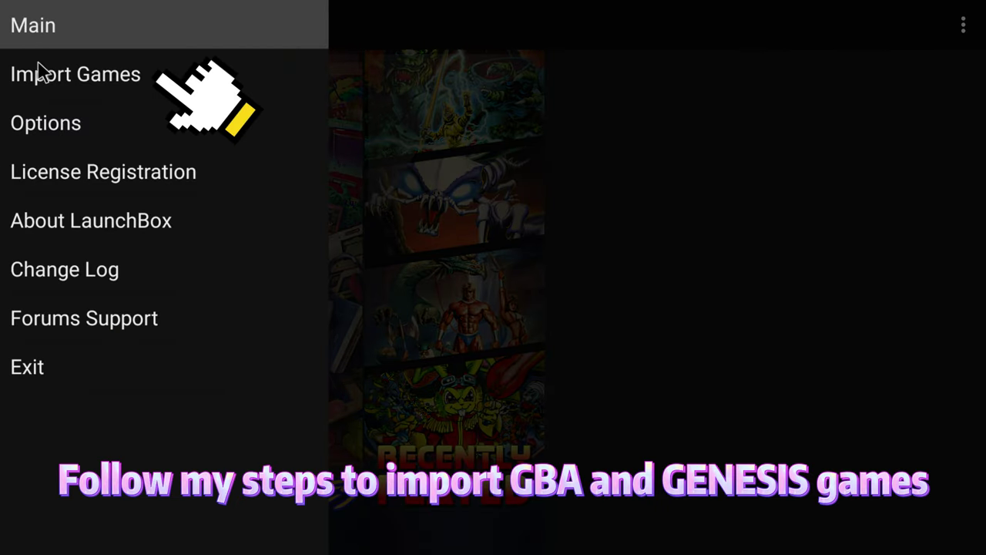
{"action": "left_click", "coordinate": [59, 77]}
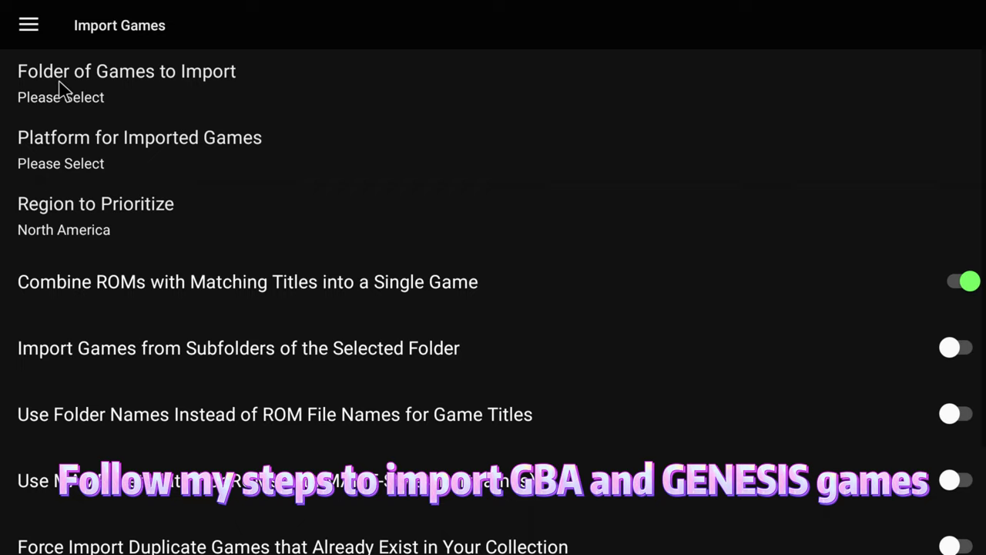
{"action": "left_click", "coordinate": [170, 97]}
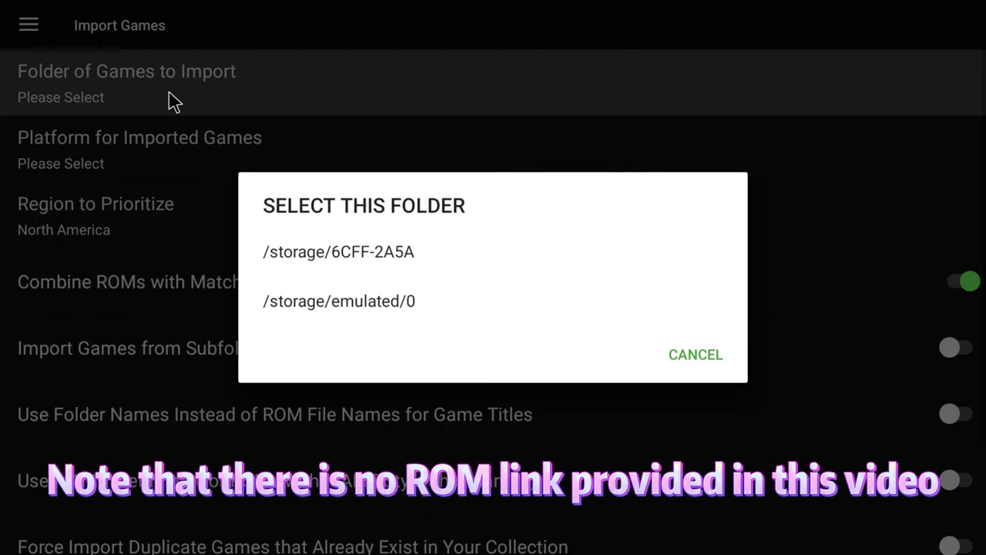
{"action": "left_click", "coordinate": [404, 254]}
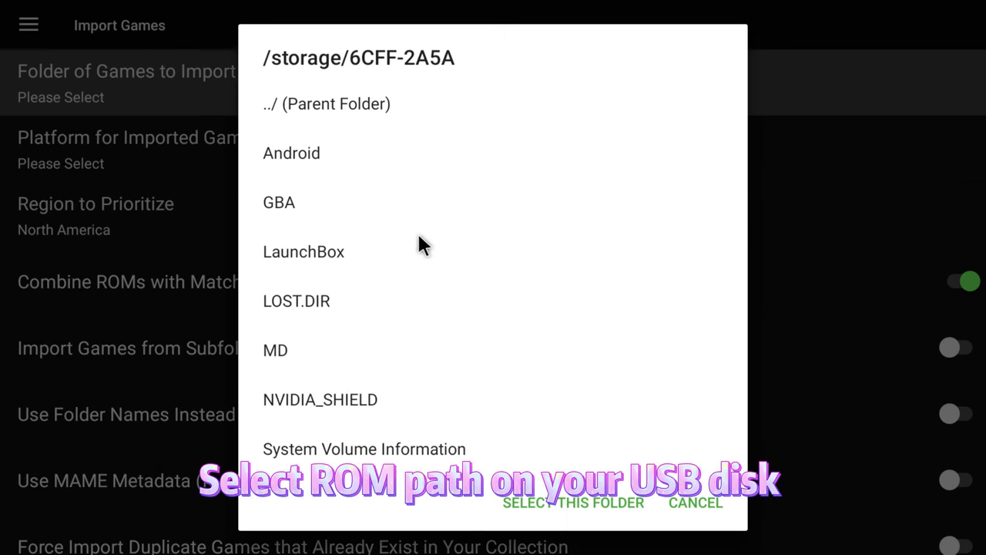
{"action": "left_click", "coordinate": [286, 201]}
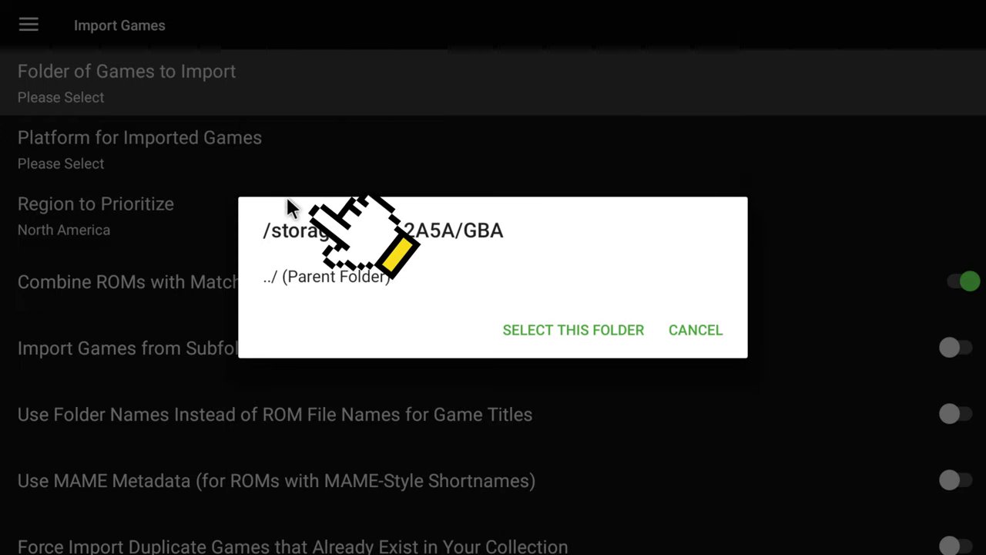
{"action": "left_click", "coordinate": [594, 338]}
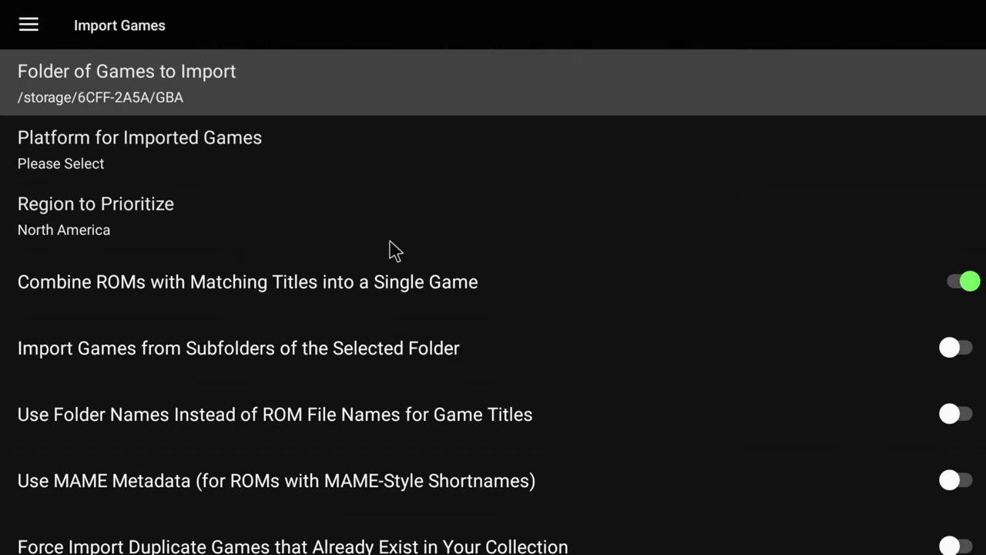
- Set the platform for the imported games to Nintendo Game Boy Advance
{"action": "left_click", "coordinate": [222, 163]}
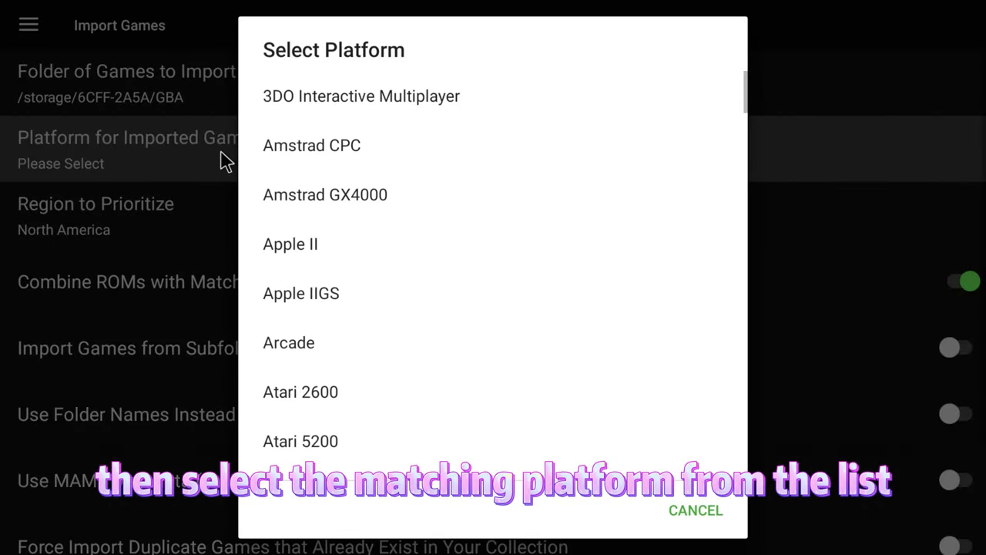
{"action": "scroll", "coordinate": [388, 235], "scroll_direction": "down", "scroll_amount": 20}
{"action": "scroll", "coordinate": [389, 254], "scroll_direction": "up", "scroll_amount": 12}
{"action": "scroll", "coordinate": [390, 266], "scroll_direction": "down", "scroll_amount": 1}
{"action": "scroll", "coordinate": [390, 262], "scroll_direction": "down", "scroll_amount": 5}
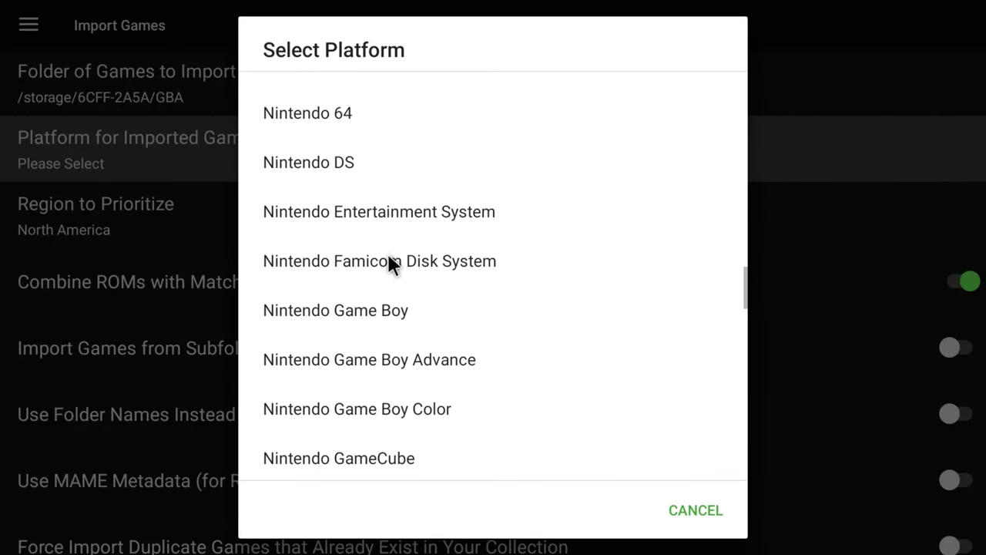
{"action": "left_click", "coordinate": [416, 355]}
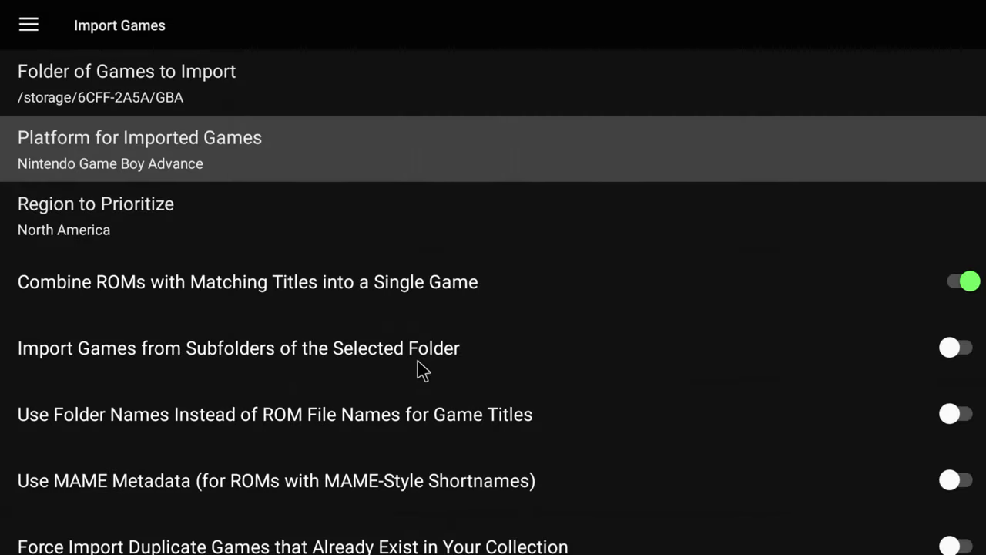
- Proceed with importing the Game Boy Advance files and reload LaunchBox with the added games
{"action": "scroll", "coordinate": [170, 521], "scroll_direction": "down", "scroll_amount": 2}
{"action": "left_click", "coordinate": [169, 521]}
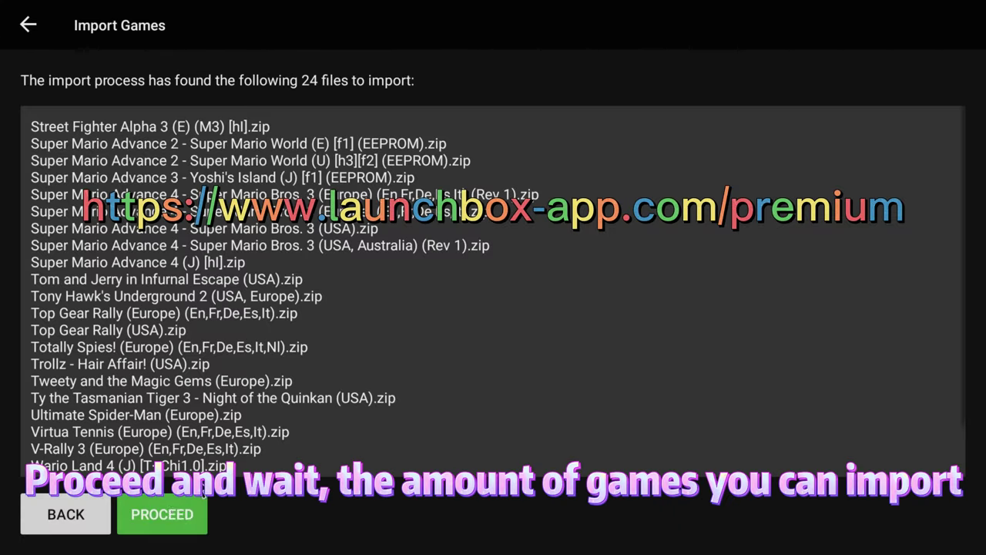
{"action": "left_click", "coordinate": [189, 503]}
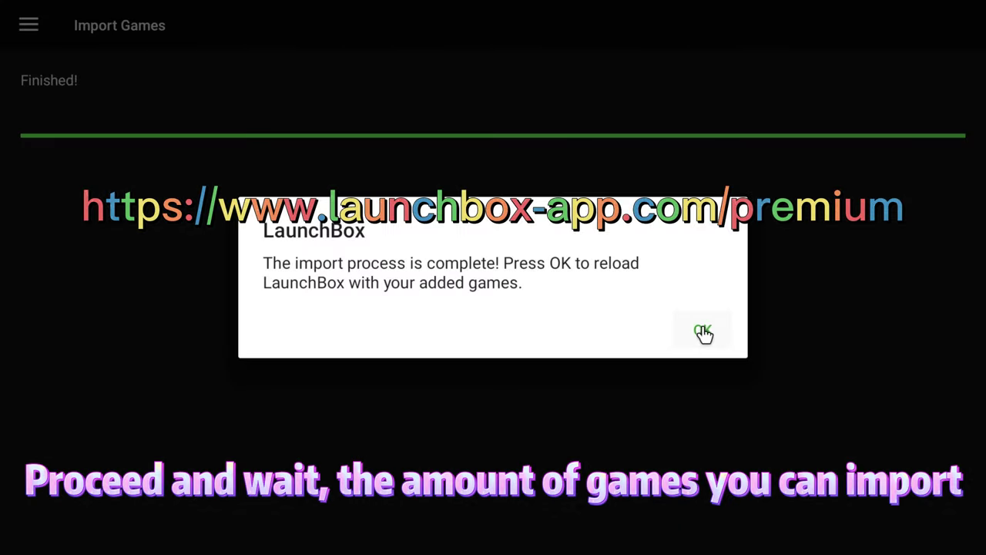
{"action": "left_click", "coordinate": [704, 332]}
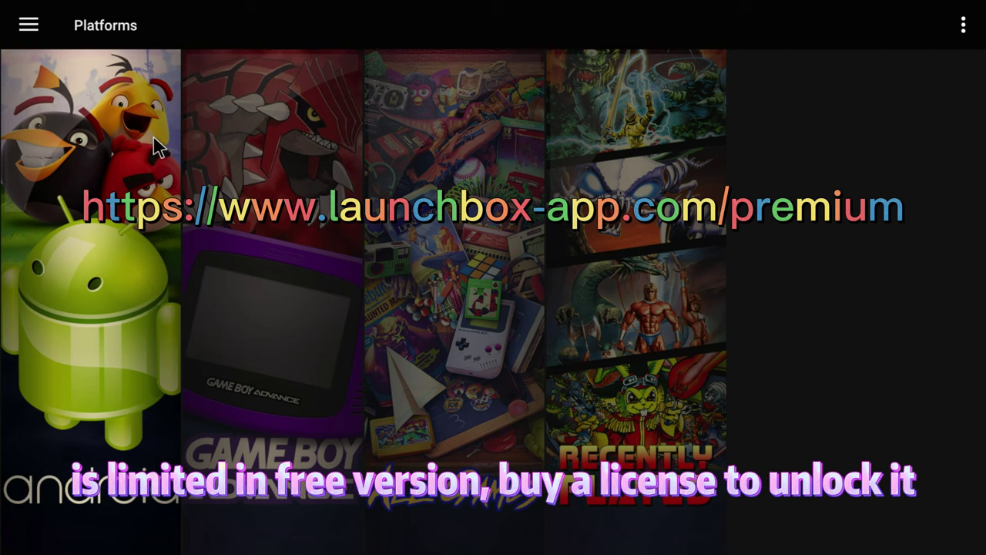
- Start another game import and select /storage/6CFF-2A5A/MD as the folder of games to import
{"action": "left_click", "coordinate": [28, 25]}
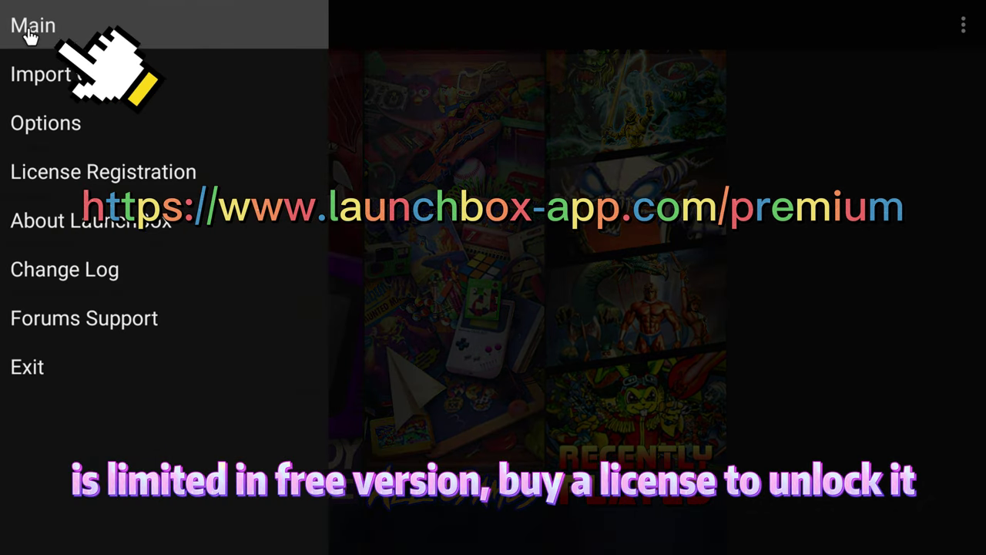
{"action": "left_click", "coordinate": [94, 86]}
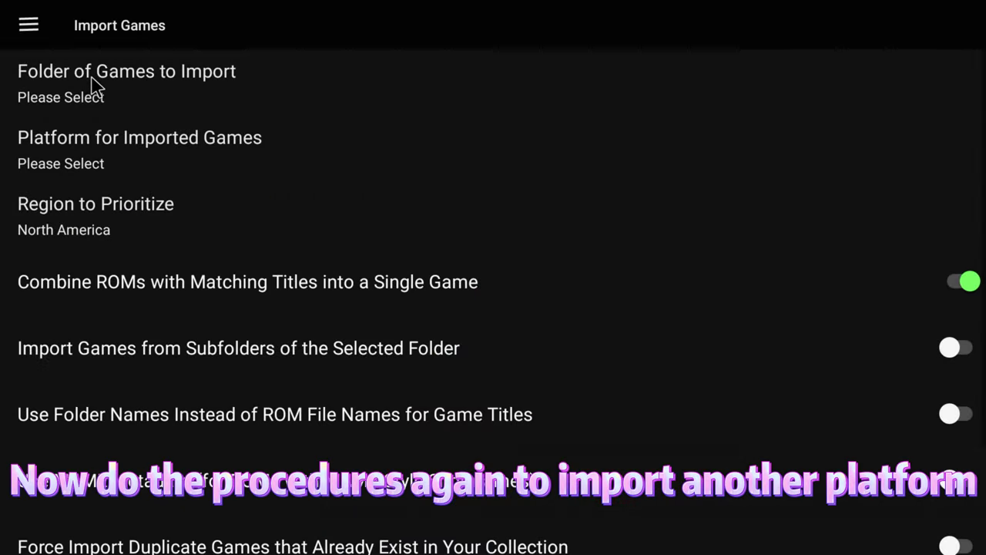
{"action": "left_click", "coordinate": [97, 92]}
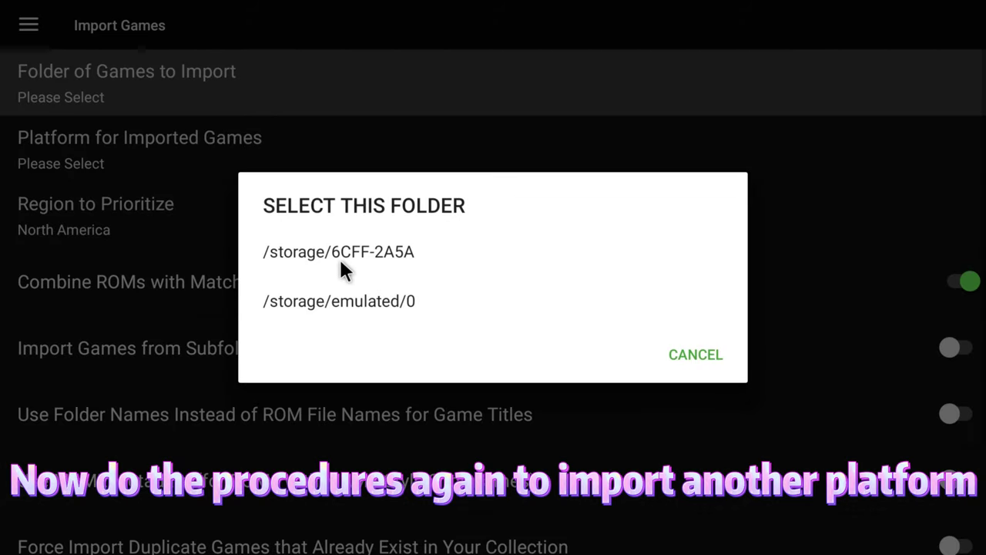
{"action": "left_click", "coordinate": [342, 258]}
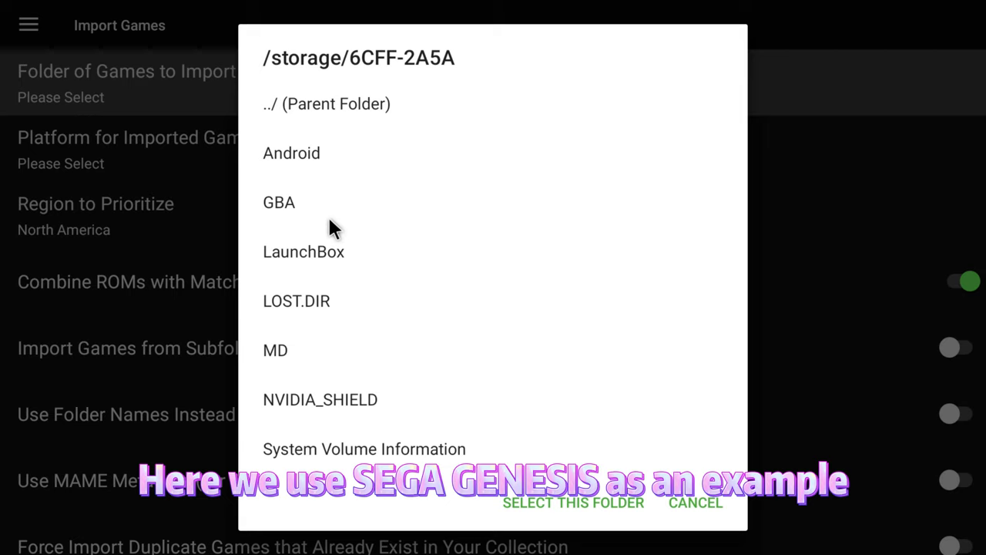
{"action": "left_click", "coordinate": [286, 349]}
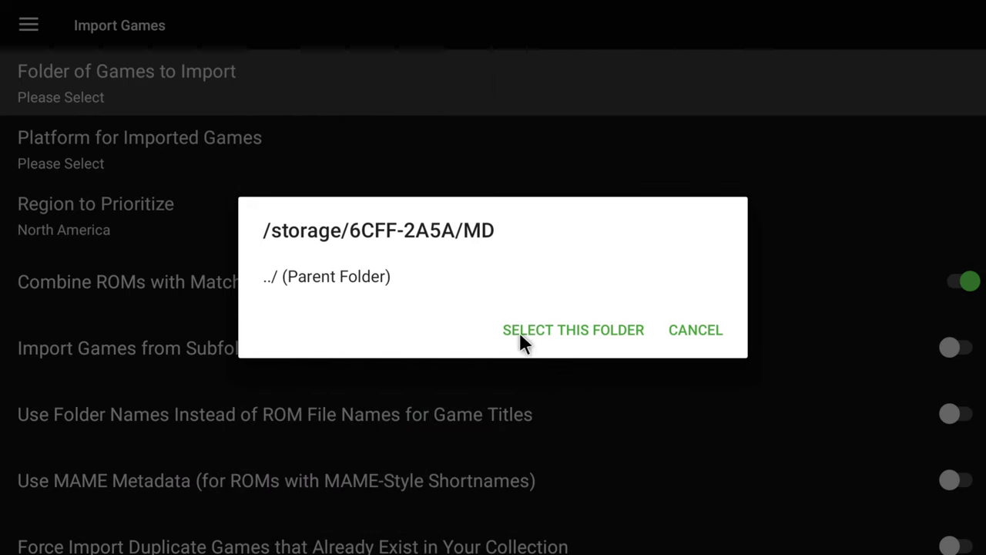
{"action": "left_click", "coordinate": [618, 336]}
- Set the platform for the games imported from the MD folder to Sega Genesis
{"action": "left_click", "coordinate": [254, 154]}
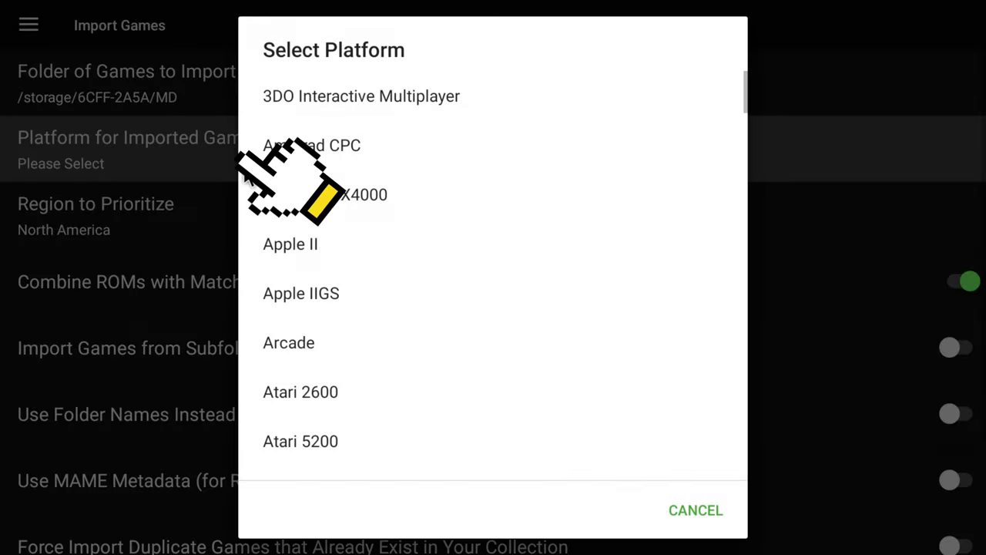
{"action": "scroll", "coordinate": [352, 253], "scroll_direction": "down", "scroll_amount": 20}
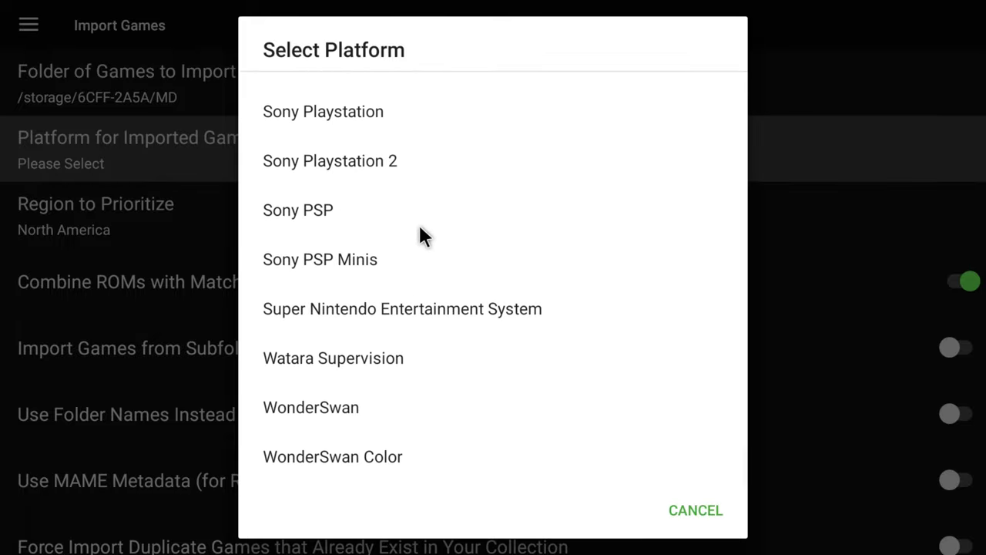
{"action": "scroll", "coordinate": [420, 233], "scroll_direction": "up", "scroll_amount": 3}
{"action": "scroll", "coordinate": [420, 234], "scroll_direction": "up", "scroll_amount": 5}
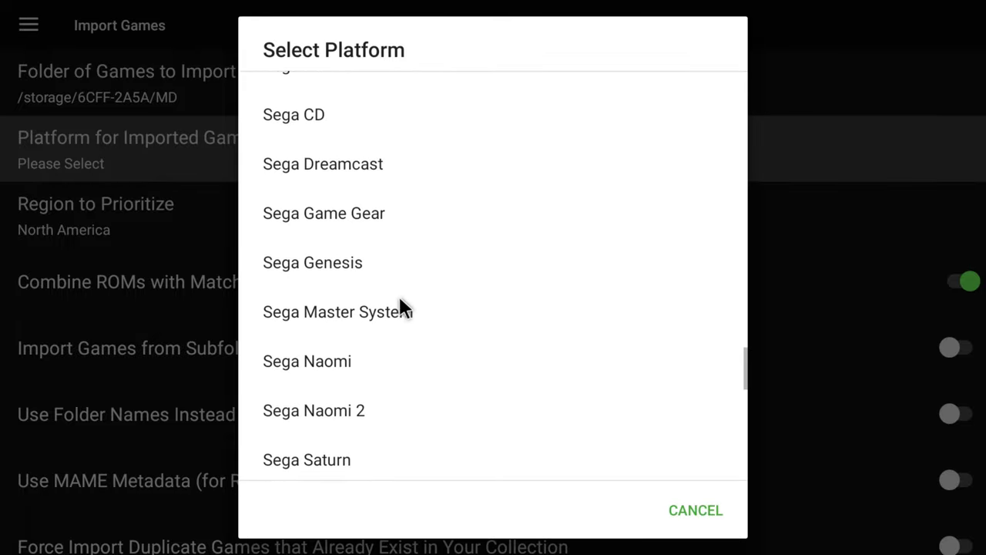
{"action": "left_click", "coordinate": [350, 262]}
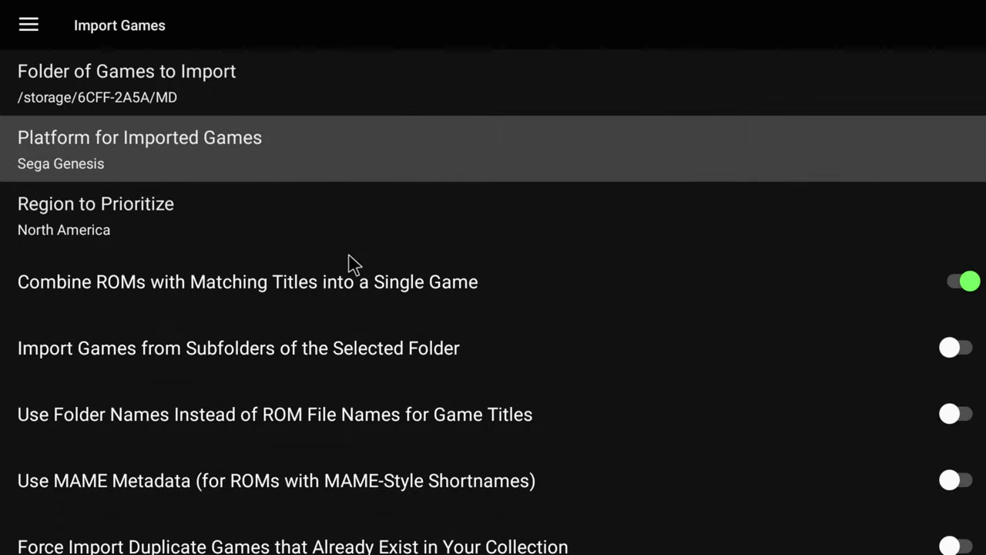
- Proceed with the Sega Genesis import and confirm the list of files found
{"action": "scroll", "coordinate": [724, 432], "scroll_direction": "down", "scroll_amount": 2}
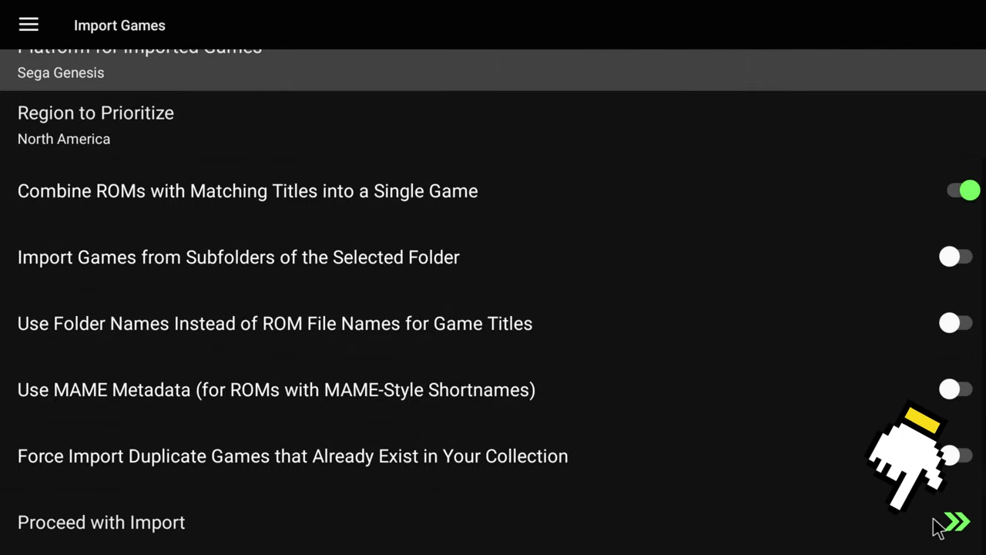
{"action": "left_click", "coordinate": [955, 522]}
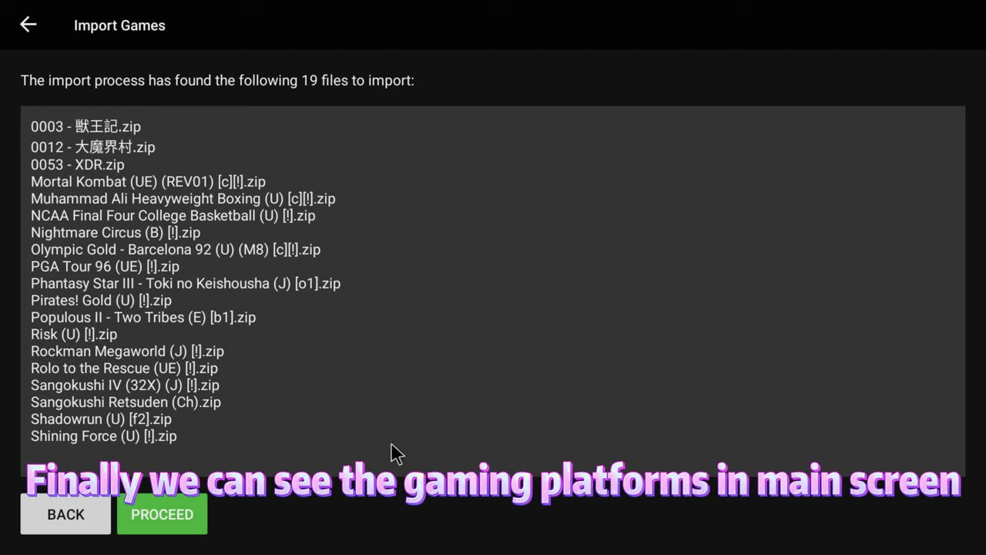
{"action": "left_click", "coordinate": [173, 506]}
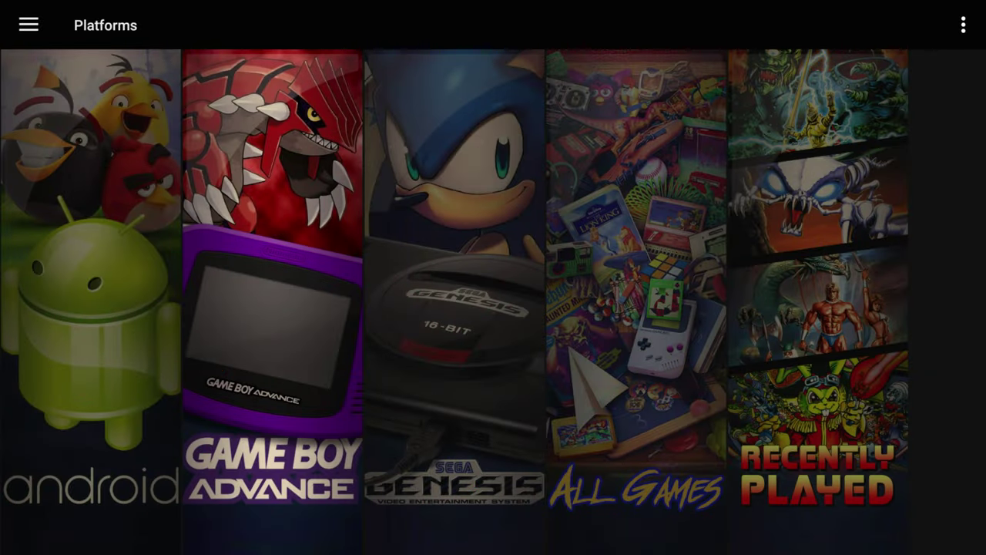
- Open the list of all Game Boy Advance games and highlight Super Mario Advance 4: Super Mario Bros. 3
{"action": "key", "text": "Return"}
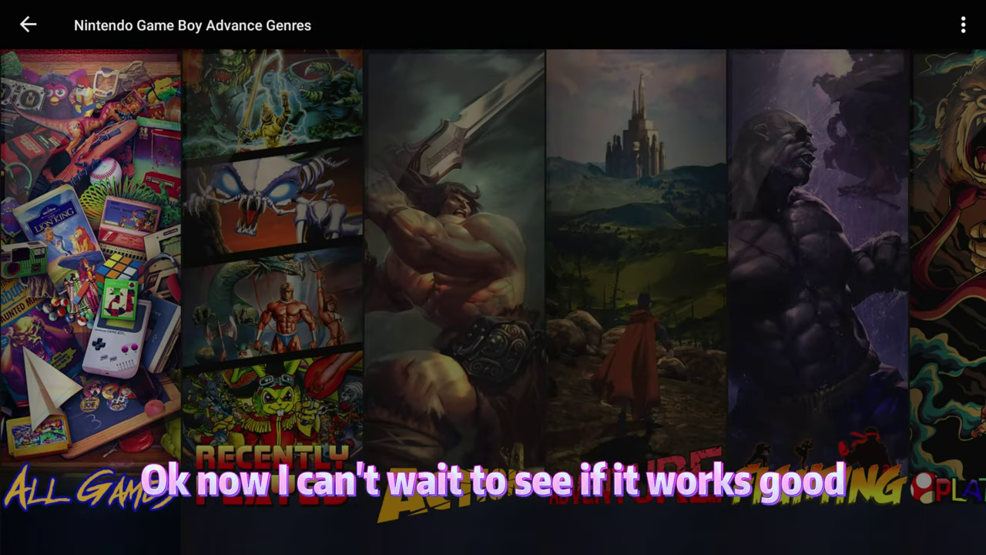
{"action": "key", "text": "Right"}
{"action": "key", "text": "Left"}
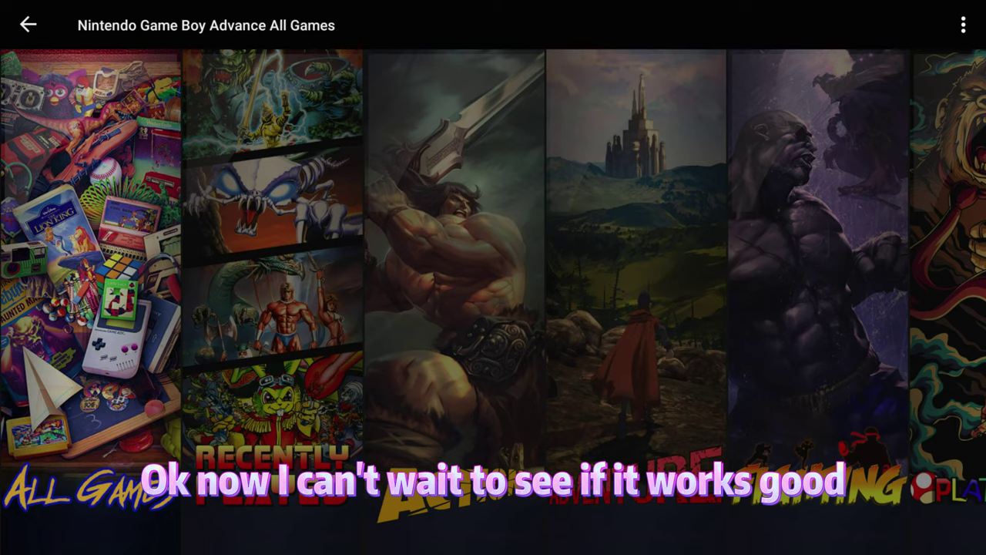
{"action": "key", "text": "Return"}
{"action": "key", "text": "Down"}
{"action": "key", "text": "Down"}
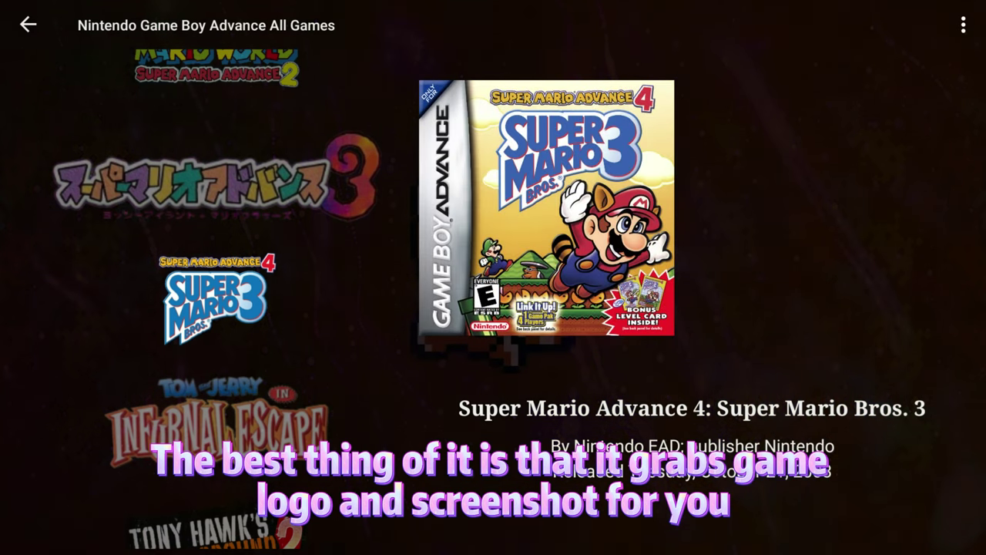
- Open the emulator settings for Super Mario Advance 4: Super Mario Bros. 3
{"action": "key", "text": "Return"}
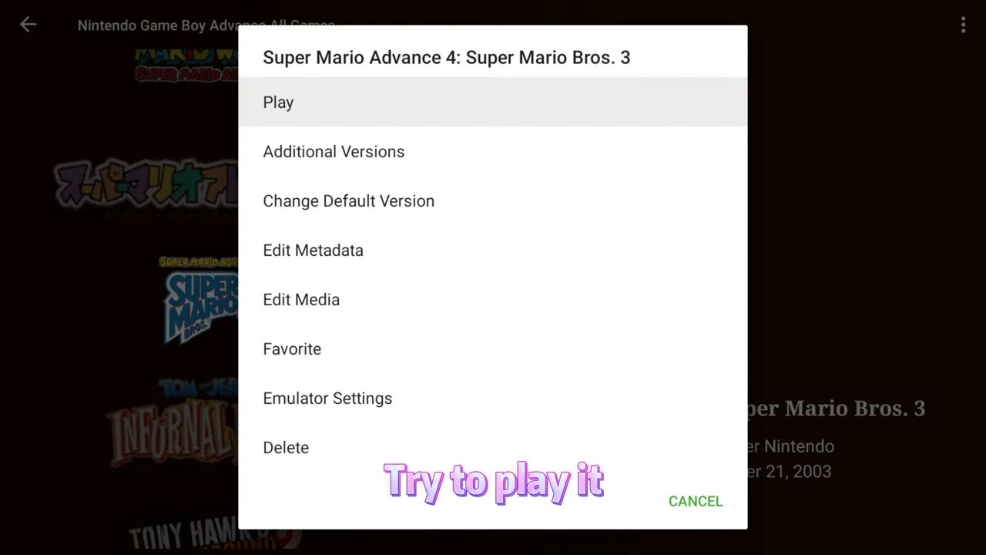
{"action": "key", "text": "Down"}
{"action": "key", "text": "Down"}
{"action": "key", "text": "Down"}
{"action": "key", "text": "Down"}
{"action": "key", "text": "Down"}
{"action": "key", "text": "Down"}
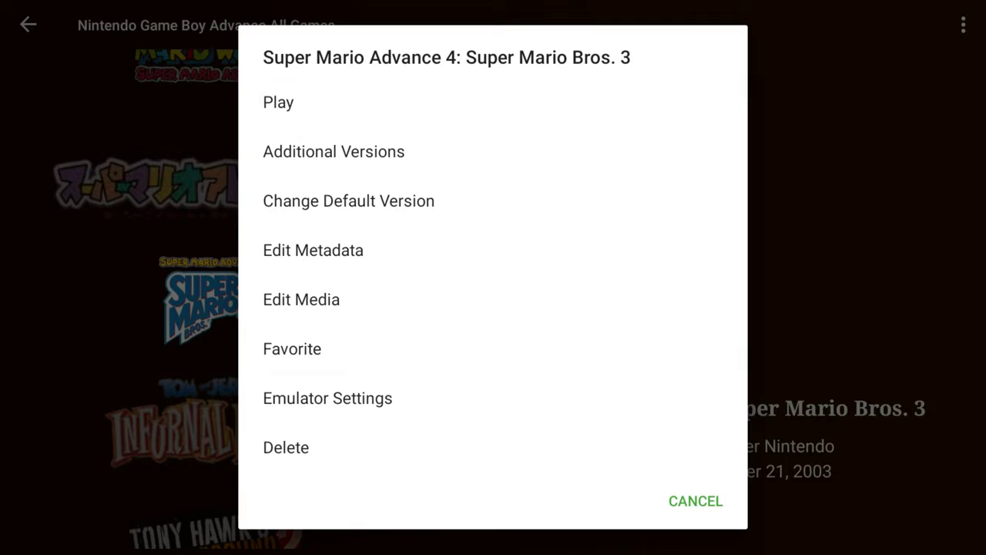
{"action": "key", "text": "Return"}
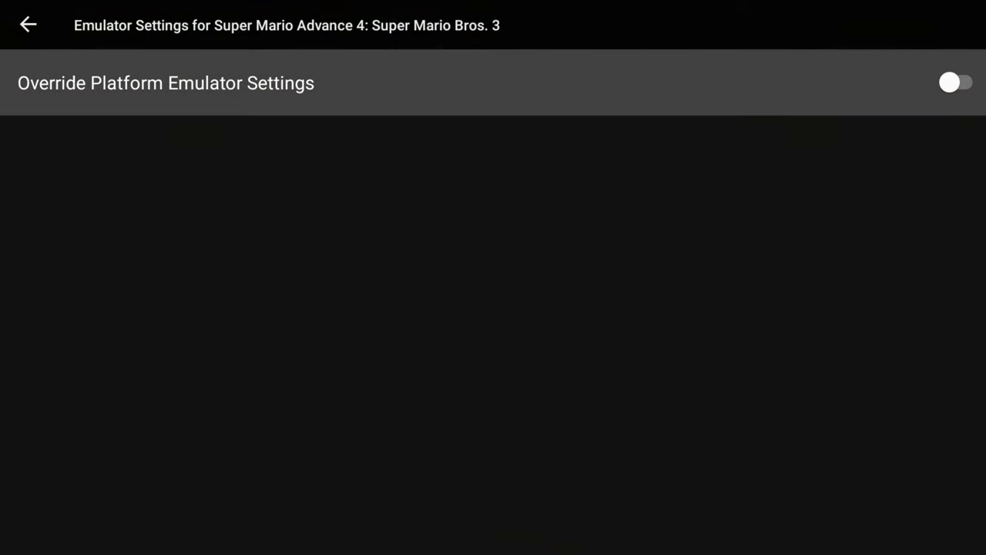
- Enable Override Platform Emulator Settings for the game and set its emulator to RetroArch (64-bit Sideloaded)
{"action": "key", "text": "Return"}
{"action": "key", "text": "Down"}
{"action": "key", "text": "Return"}
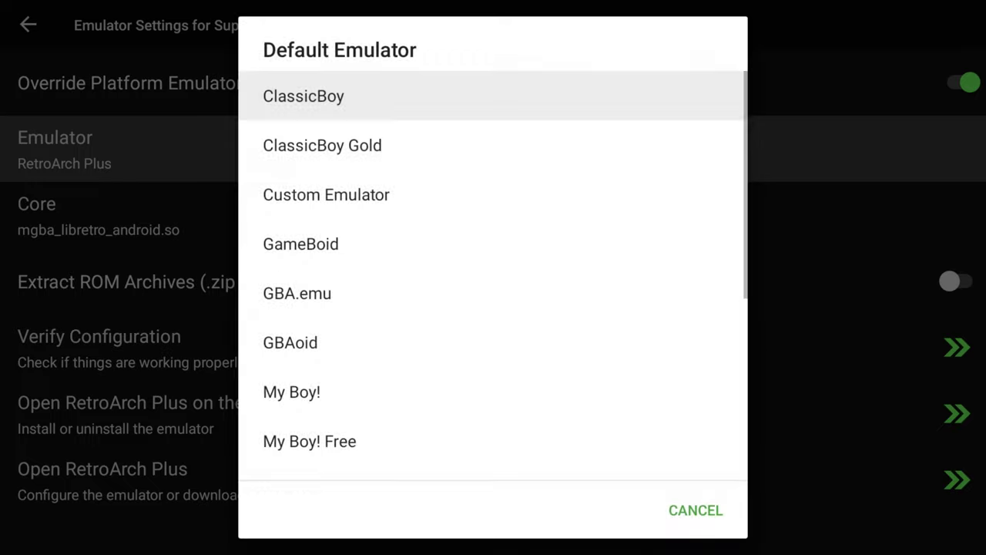
{"action": "key", "text": "Down"}
{"action": "key", "text": "Down"}
{"action": "key", "text": "Down"}
{"action": "key", "text": "Down"}
{"action": "key", "text": "Down"}
{"action": "key", "text": "Down"}
{"action": "key", "text": "Down"}
{"action": "key", "text": "Down"}
{"action": "key", "text": "Down"}
{"action": "key", "text": "Down"}
{"action": "key", "text": "Down"}
{"action": "key", "text": "Down"}
{"action": "key", "text": "Down"}
{"action": "key", "text": "Down"}
{"action": "key", "text": "Down"}
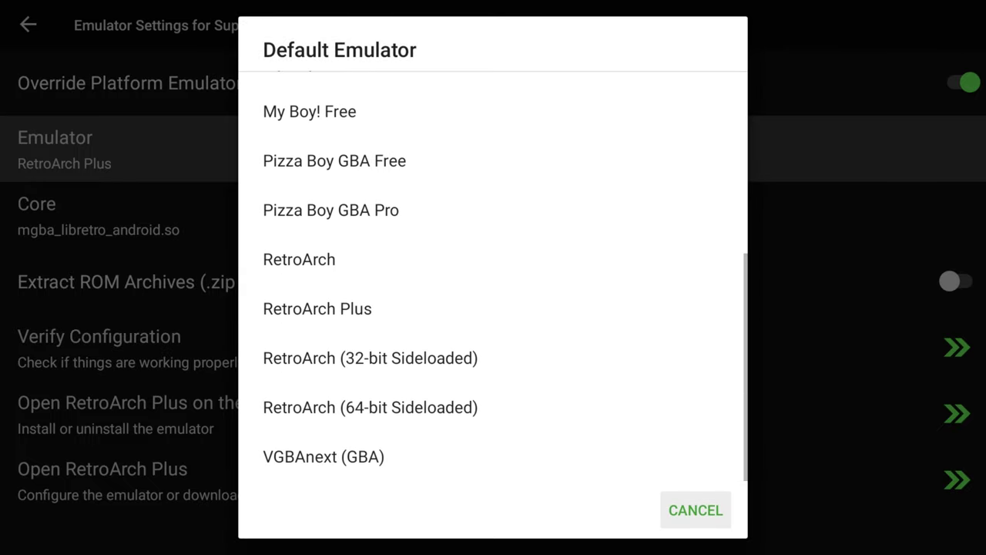
{"action": "key", "text": "Up"}
{"action": "key", "text": "Up"}
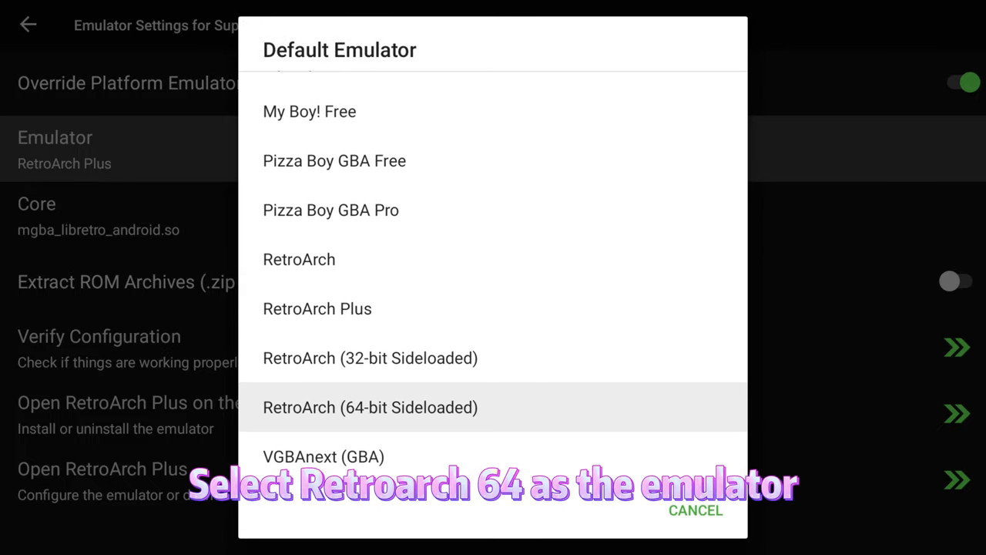
{"action": "key", "text": "Return"}
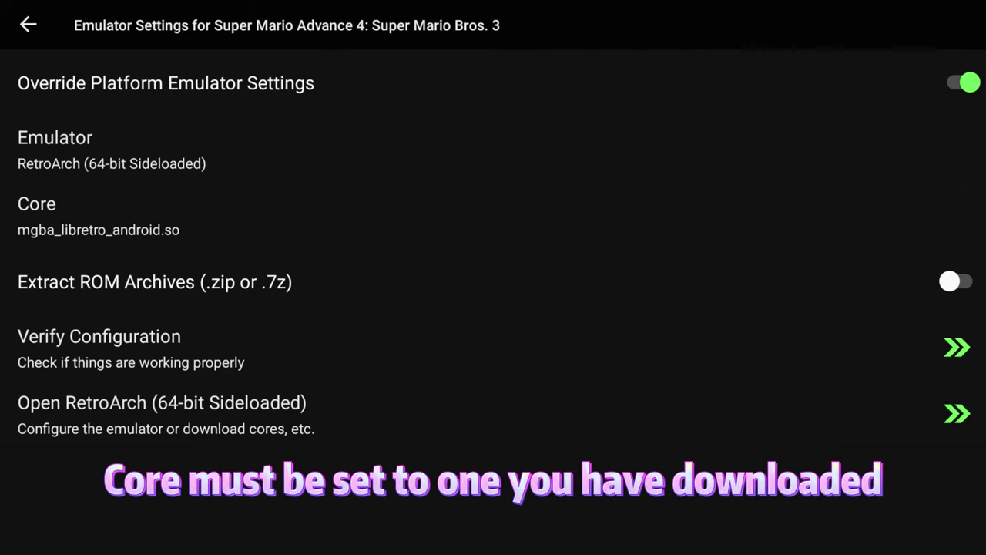
- Review the cores offered for Super Mario Advance 4 and leave the selection unchanged
{"action": "key", "text": "Down"}
{"action": "key", "text": "Down"}
{"action": "key", "text": "Up"}
{"action": "key", "text": "Return"}
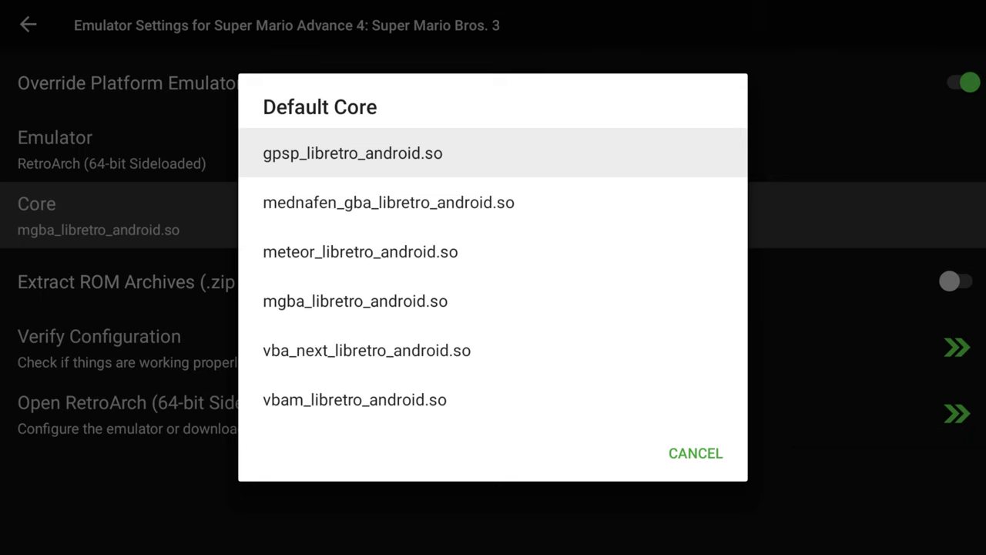
{"action": "key", "text": "Escape"}
- Verify the game's RetroArch configuration with the mgba core and dismiss the result
{"action": "left_click", "coordinate": [98, 346]}
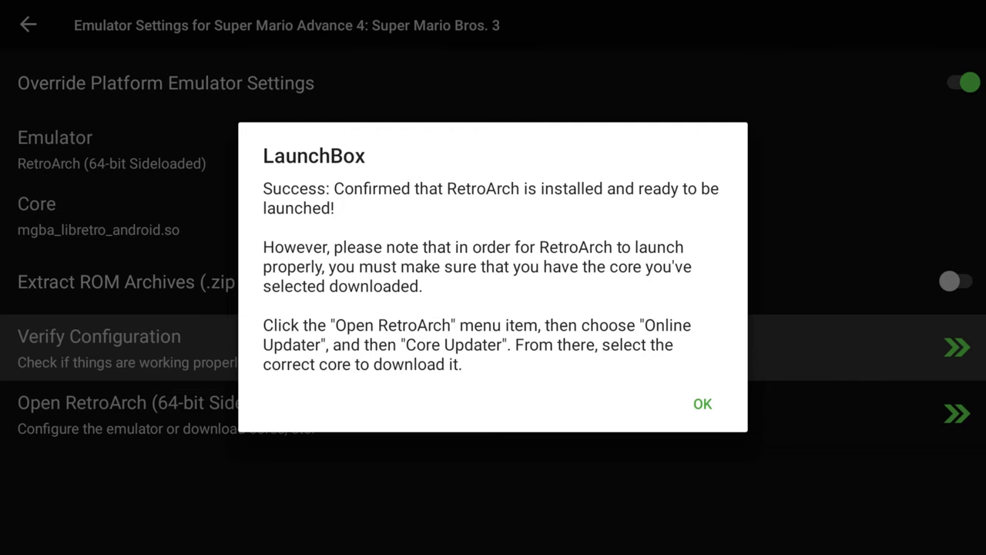
{"action": "key", "text": "Return"}
{"action": "key", "text": "Up"}
{"action": "key", "text": "Up"}
{"action": "key", "text": "Up"}
{"action": "key", "text": "Up"}
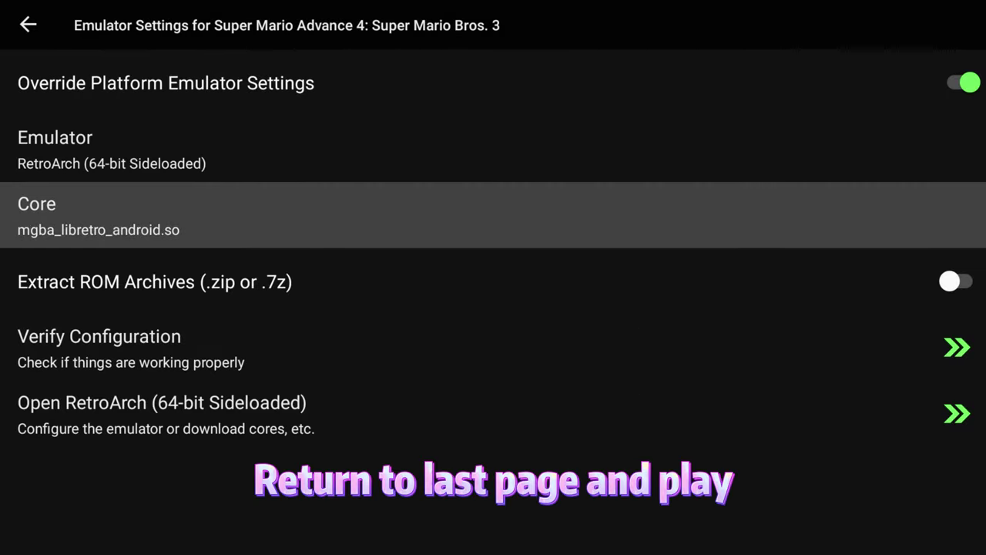
- Try to play Super Mario Advance 4: Super Mario Bros. 3 with the mgba core, and quit RetroArch
{"action": "key", "text": "Escape"}
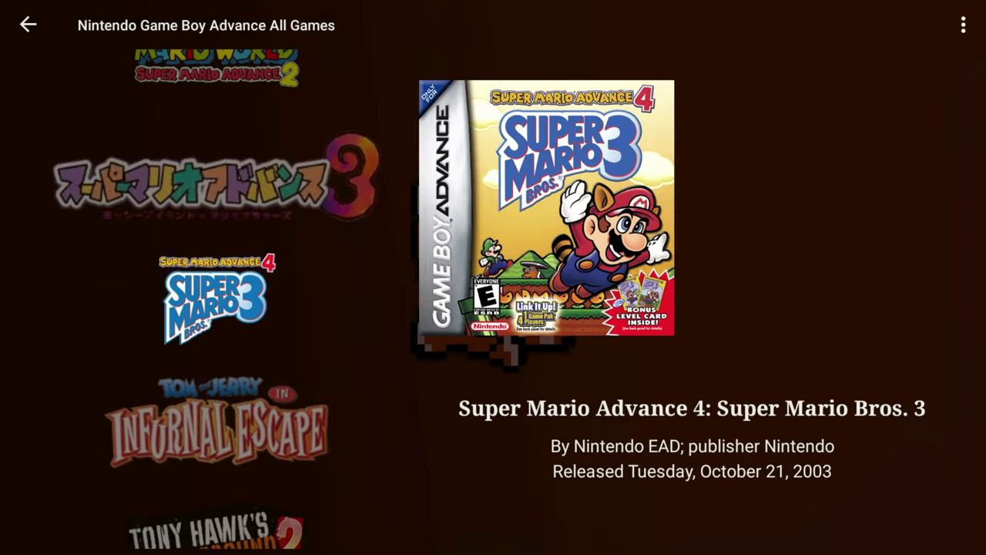
{"action": "key", "text": "Return"}
{"action": "key", "text": "Return"}
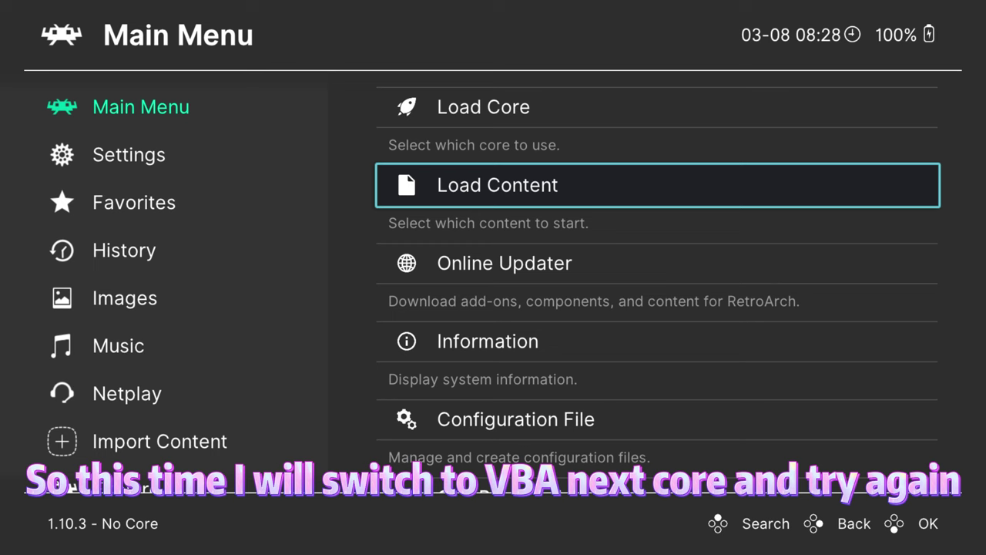
{"action": "key", "text": "Up"}
{"action": "key", "text": "Up"}
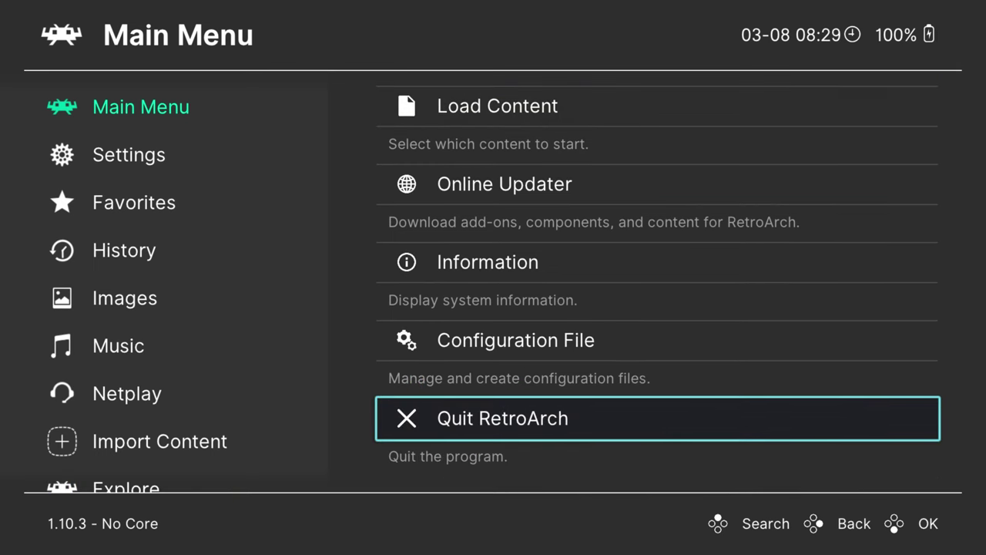
{"action": "key", "text": "Return"}
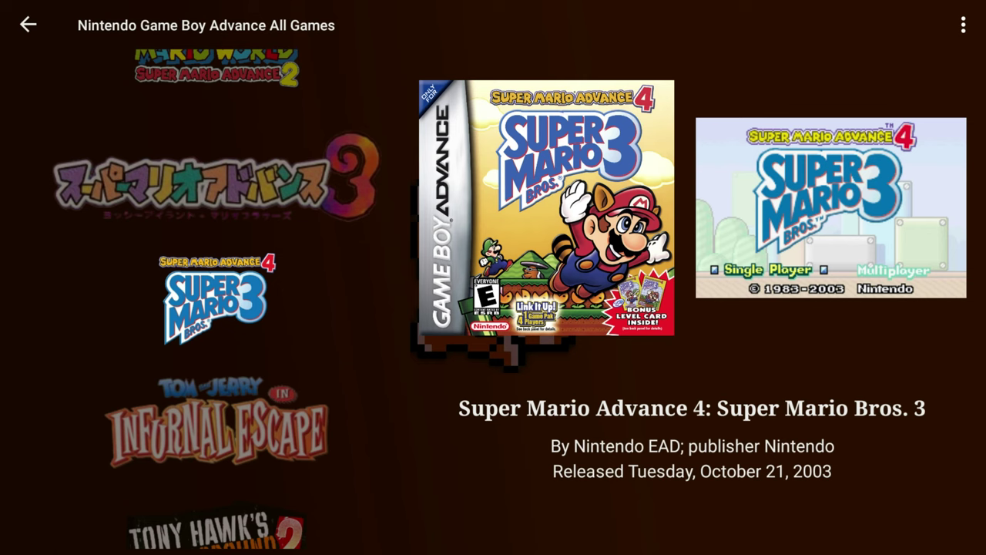
- Reopen the emulator settings for Super Mario Advance 4: Super Mario Bros. 3
{"action": "key", "text": "Menu"}
{"action": "key", "text": "Down"}
{"action": "key", "text": "Down"}
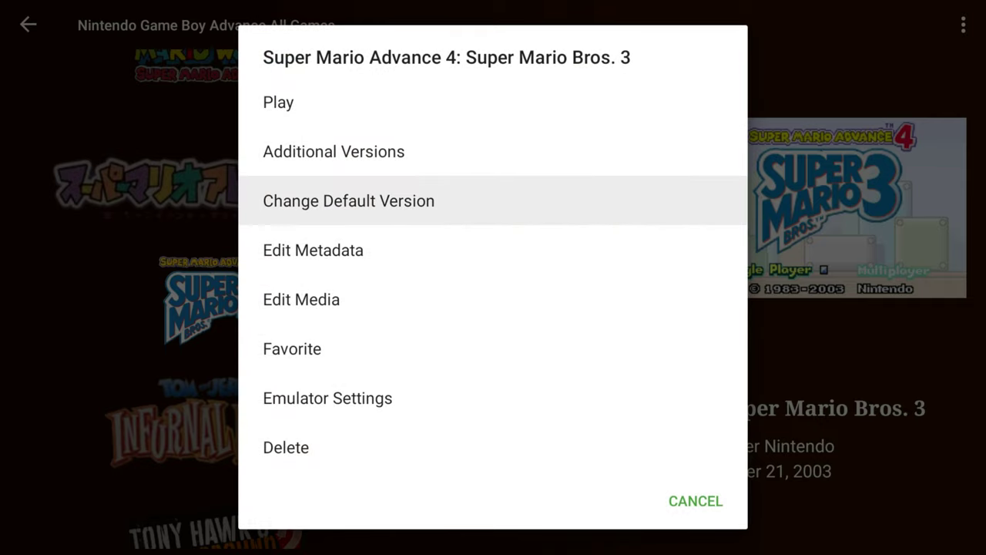
{"action": "key", "text": "Down"}
{"action": "key", "text": "Down"}
{"action": "key", "text": "Down"}
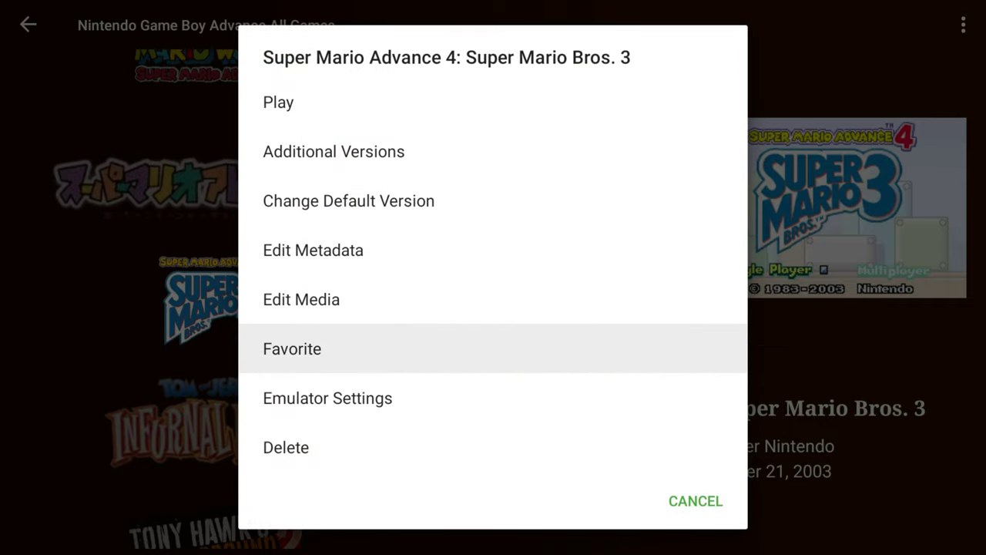
{"action": "key", "text": "Down"}
{"action": "key", "text": "Up"}
{"action": "key", "text": "Up"}
{"action": "key", "text": "Down"}
{"action": "key", "text": "Down"}
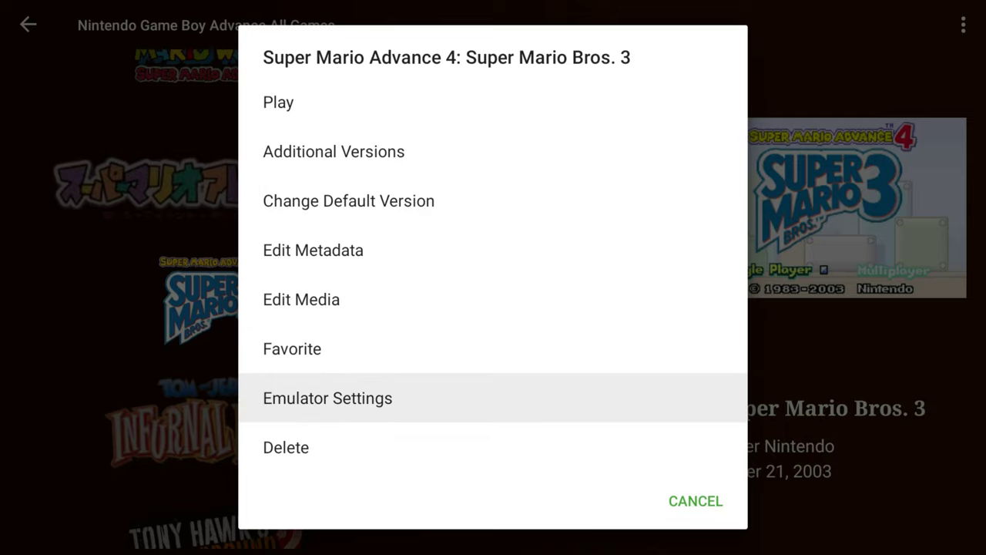
{"action": "key", "text": "Return"}
- Set the game's default core to vba_next_libretro_android.so
{"action": "key", "text": "Down"}
{"action": "key", "text": "Down"}
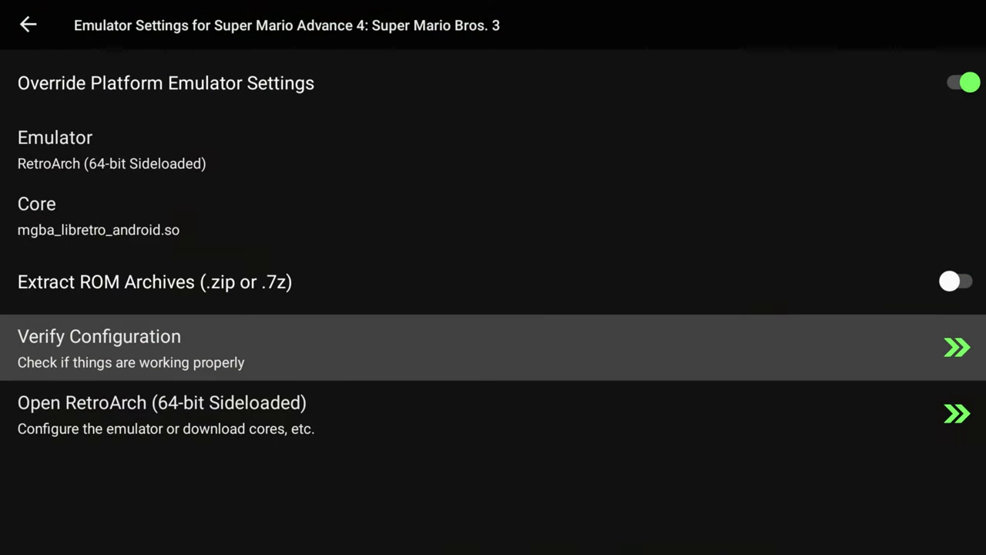
{"action": "key", "text": "Up"}
{"action": "key", "text": "Up"}
{"action": "key", "text": "Return"}
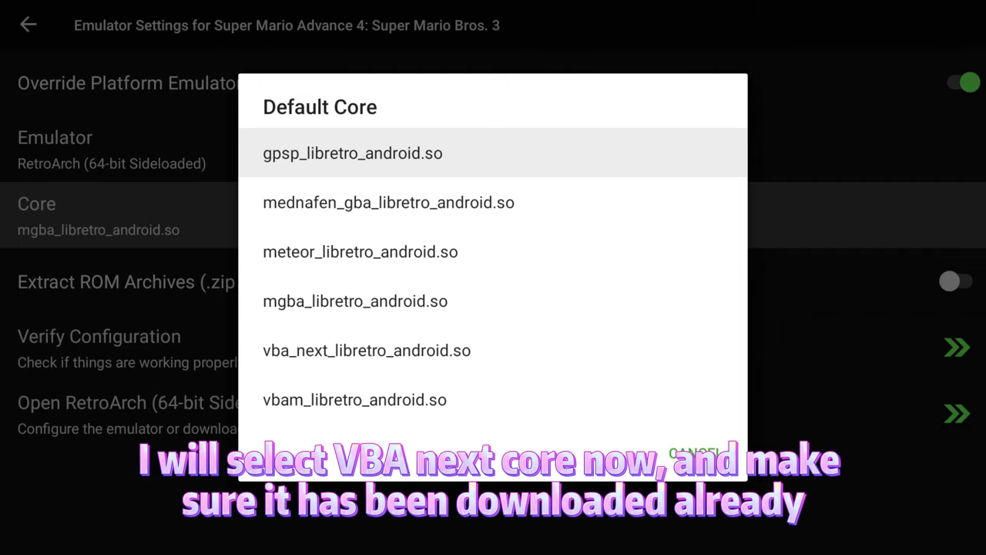
{"action": "key", "text": "Down"}
{"action": "key", "text": "Down"}
{"action": "key", "text": "Down"}
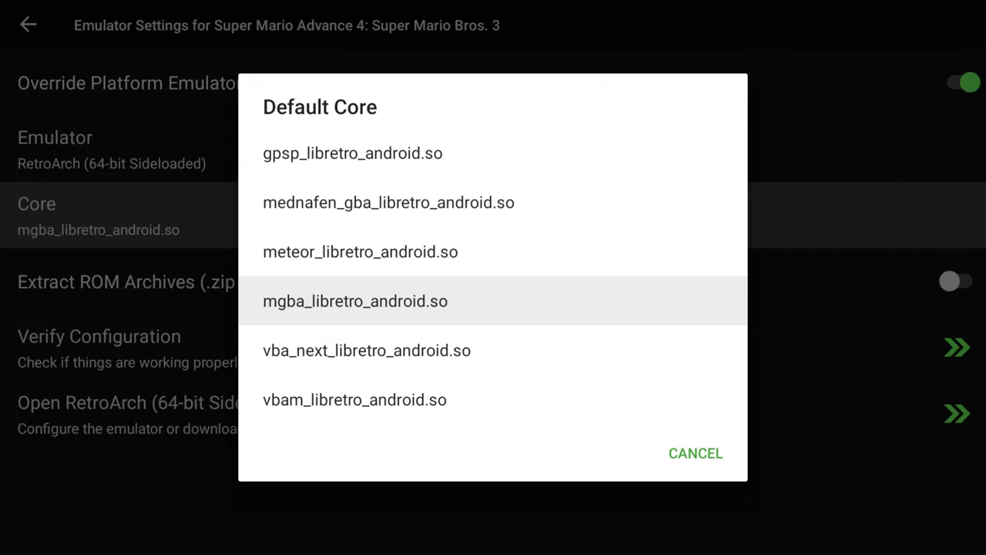
{"action": "key", "text": "Down"}
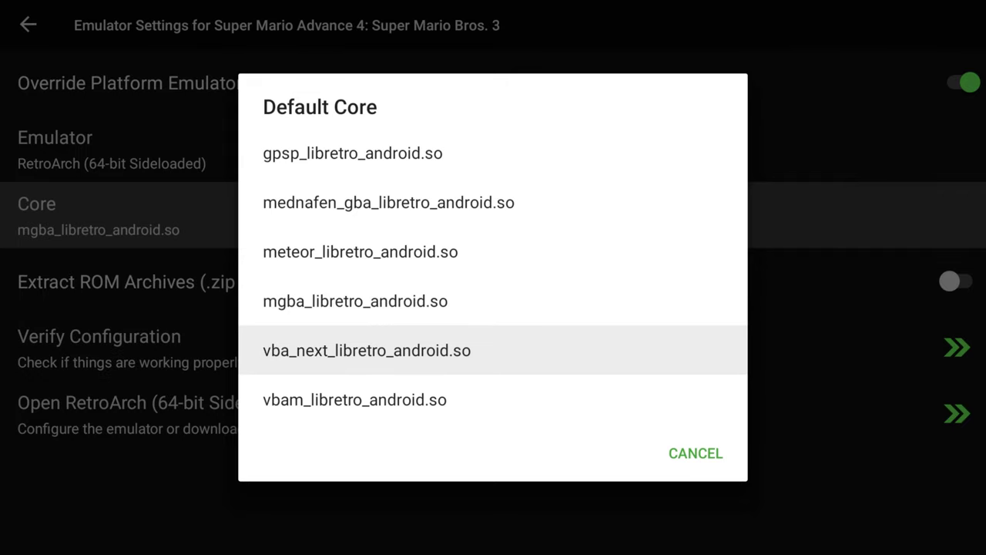
{"action": "key", "text": "Return"}
- Verify the emulator configuration with the vba_next core and dismiss the result
{"action": "key", "text": "Down"}
{"action": "key", "text": "Down"}
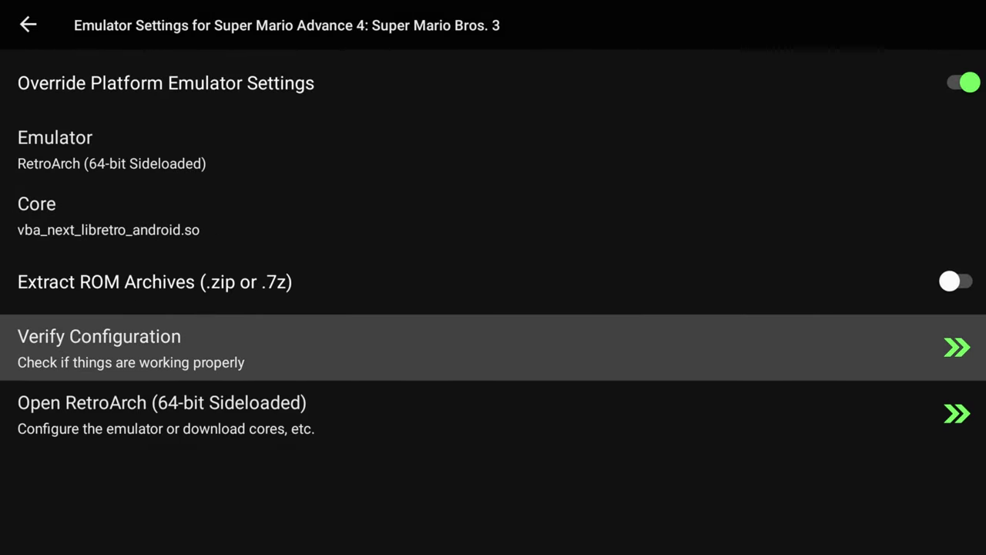
{"action": "key", "text": "Return"}
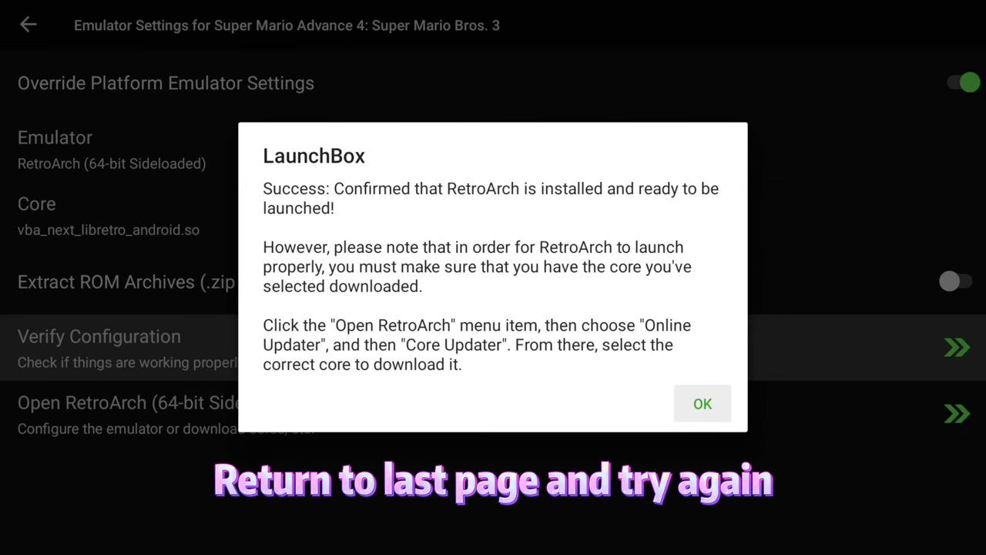
{"action": "key", "text": "Return"}
{"action": "key", "text": "Down"}
{"action": "key", "text": "Down"}
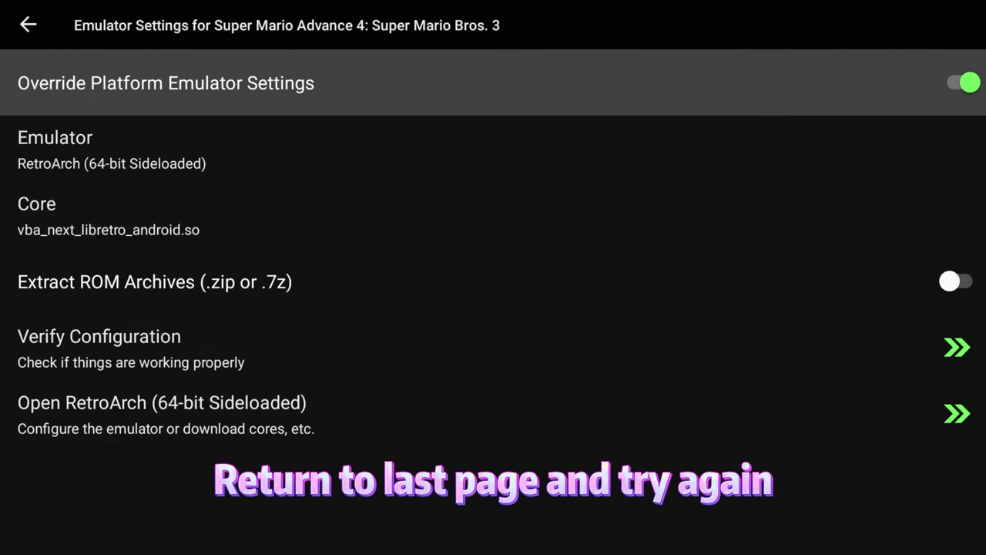
- Return to the Game Boy Advance game list and play Super Mario Advance 4: Super Mario Bros. 3
{"action": "key", "text": "Escape"}
{"action": "key", "text": "Return"}
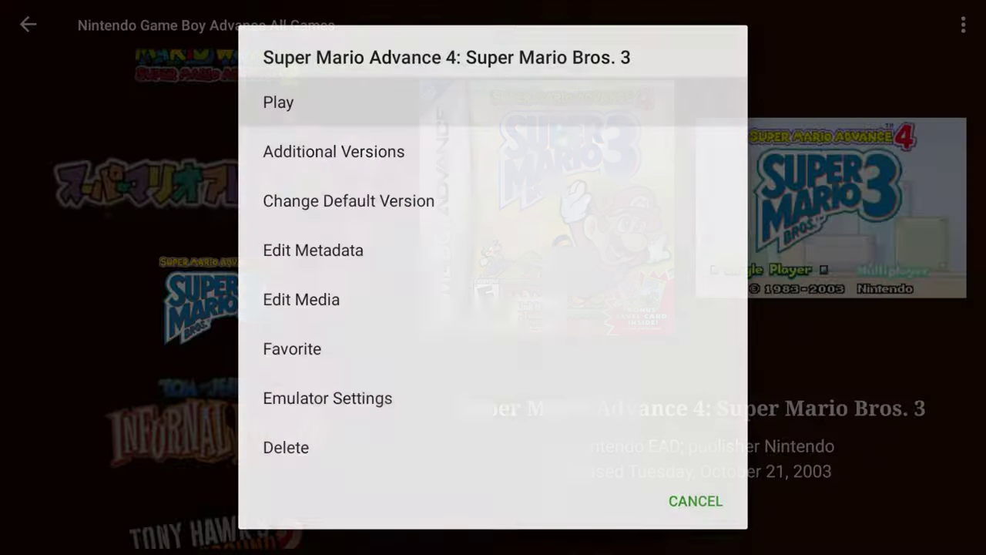
{"action": "key", "text": "Return"}
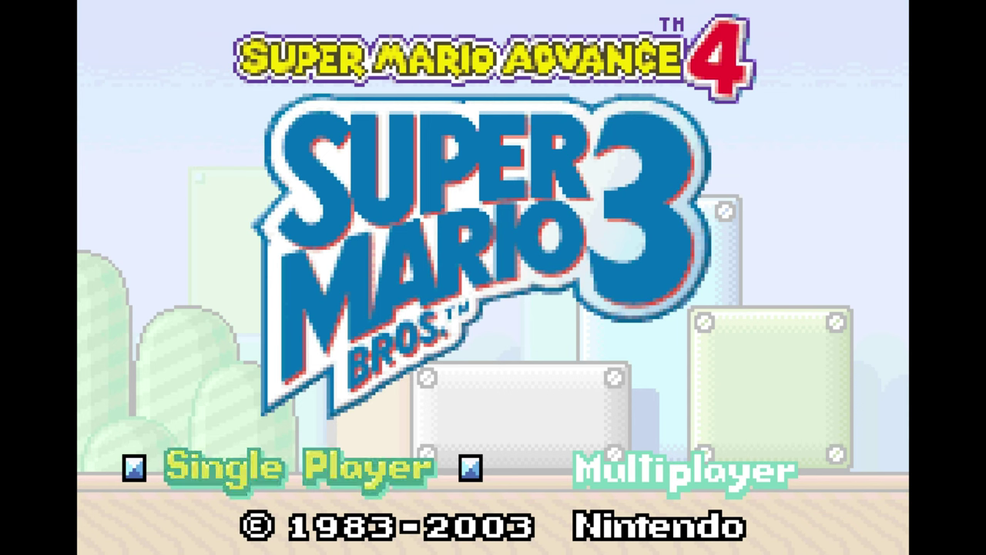
- Start a single-player game of Super Mario Bros. 3 and enter the first level of World 1
{"action": "key", "text": "Right"}
{"action": "key", "text": "Left"}
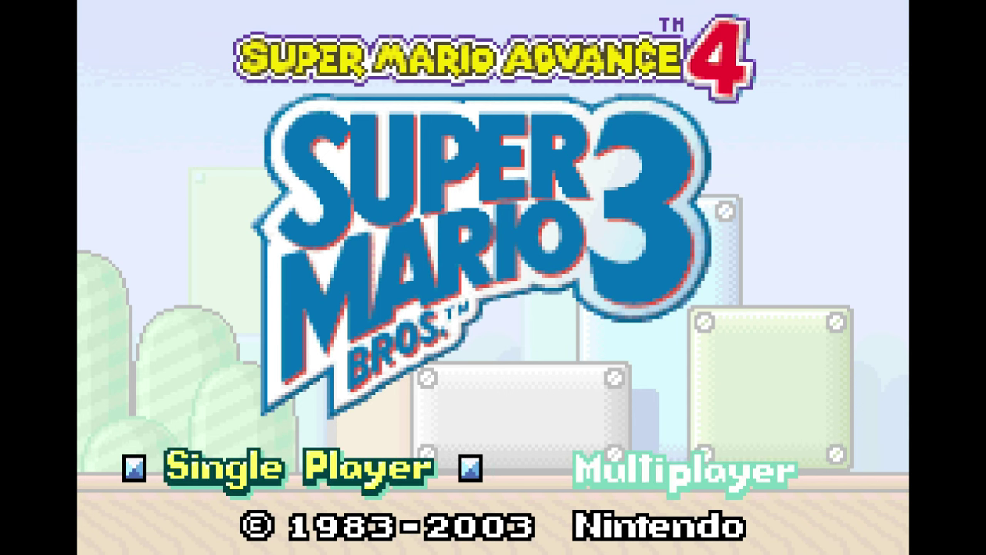
{"action": "key", "text": "Return"}
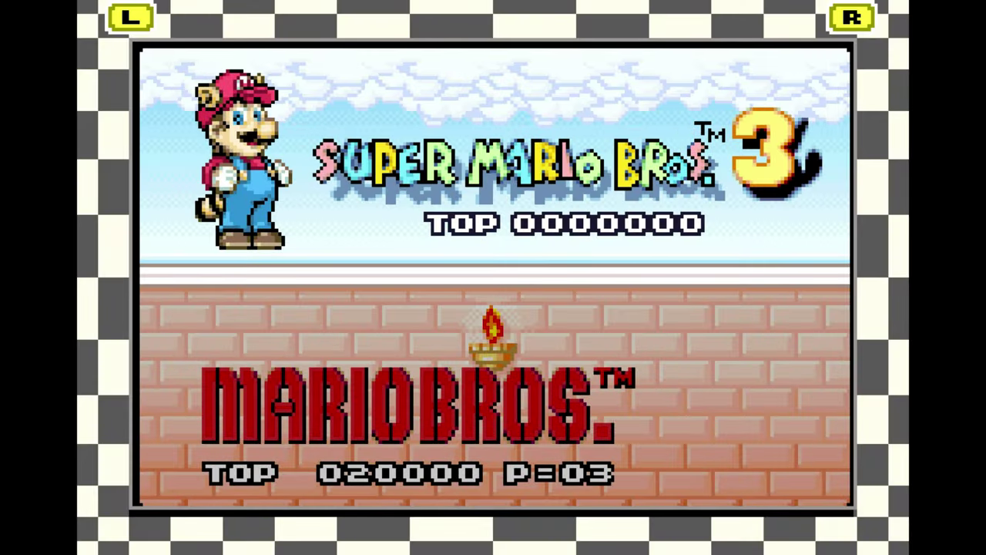
{"action": "key", "text": "z"}
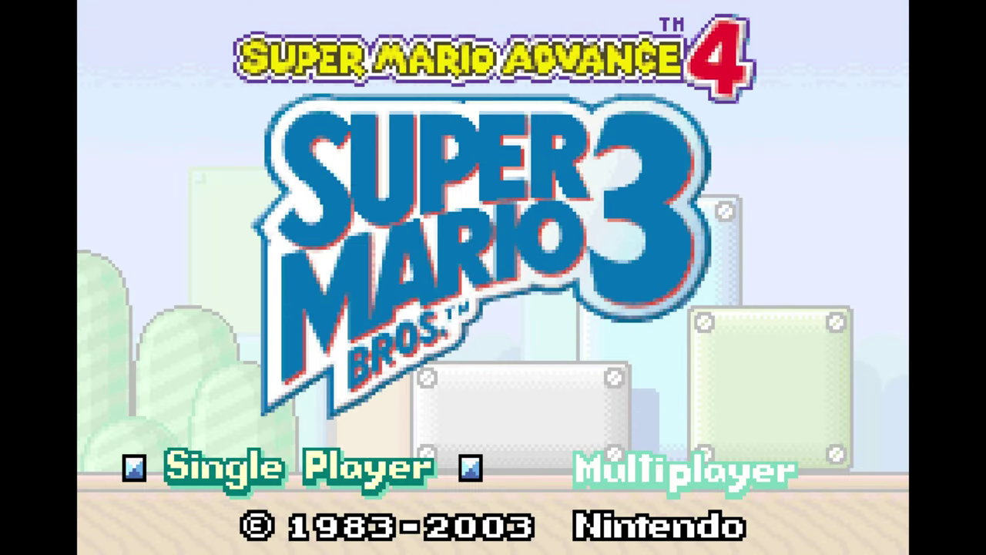
{"action": "key", "text": "Return"}
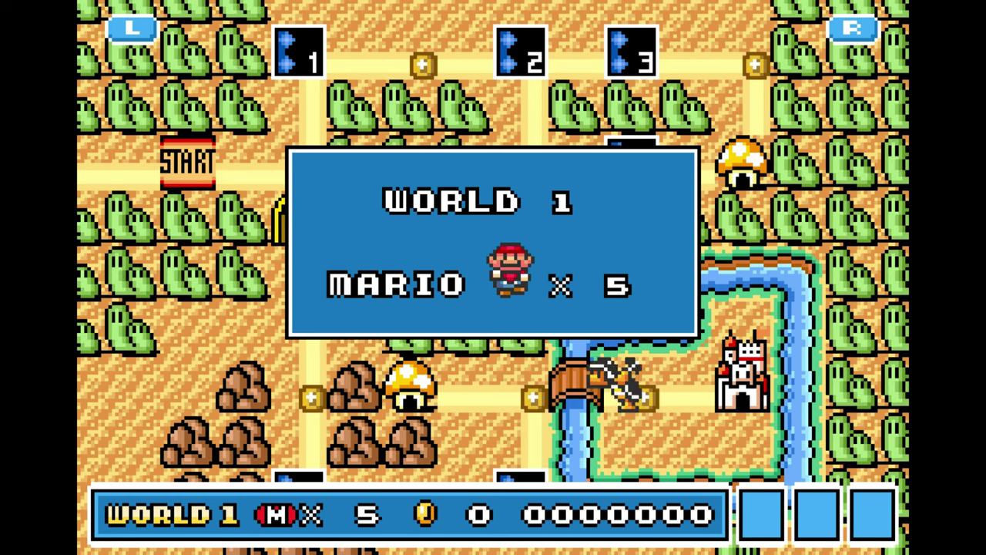
{"action": "key", "text": "Right"}
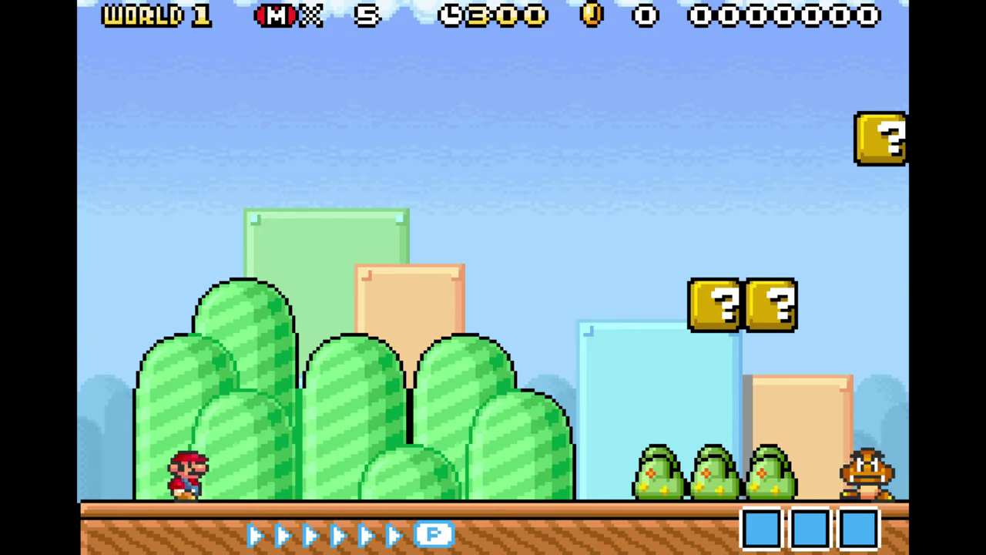
- Test the game by playing the level's start, stomping the Goomba and hitting the first four question blocks
{"action": "key", "text": "Right"}
{"action": "key", "text": "x"}
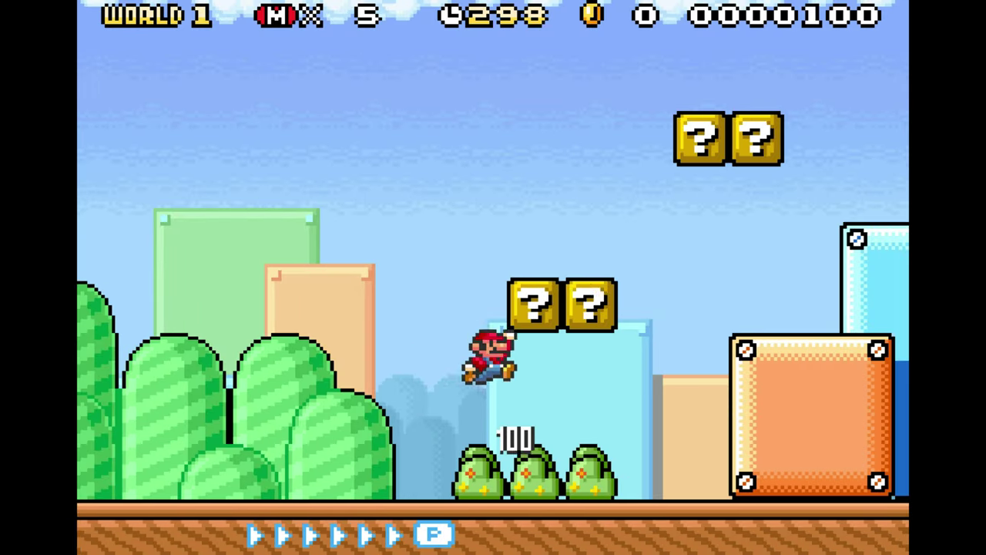
{"action": "key", "text": "Right"}
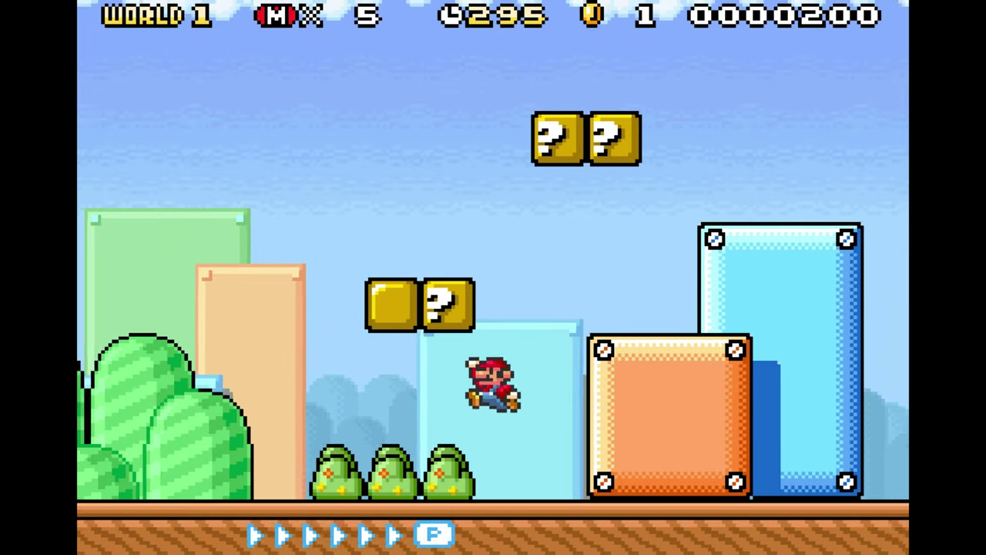
{"action": "key", "text": "x"}
{"action": "key", "text": "x"}
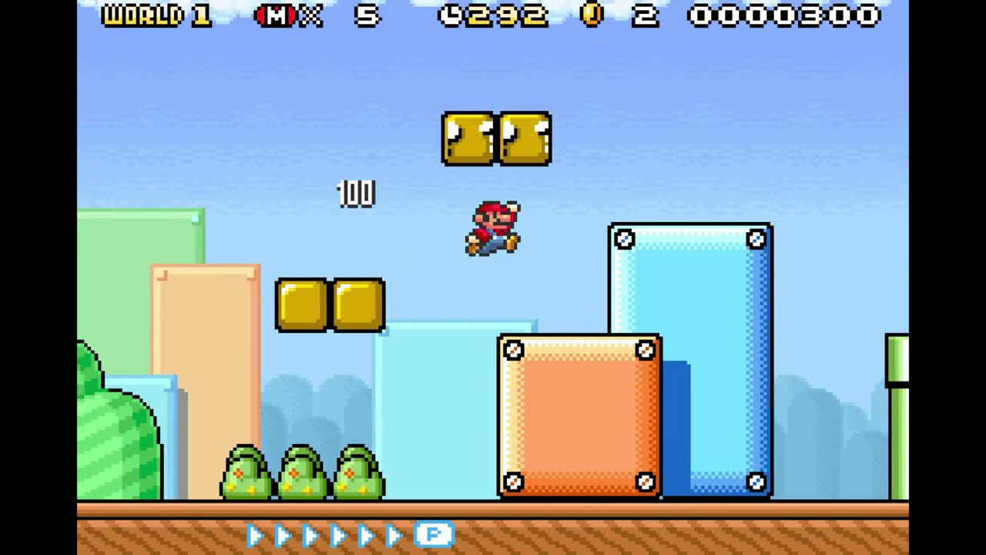
{"action": "key", "text": "Left"}
{"action": "key", "text": "x"}
{"action": "key", "text": "x"}
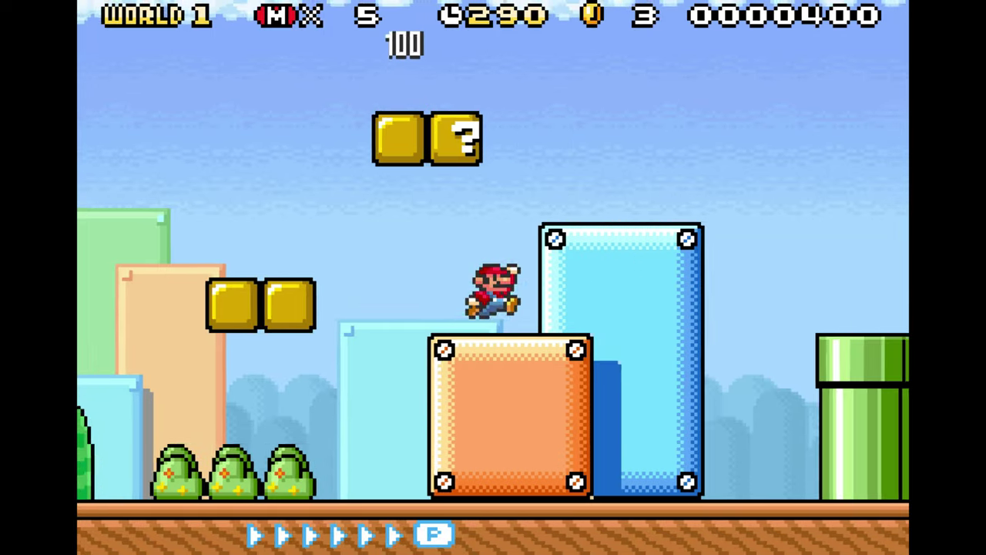
{"action": "key", "text": "x"}
{"action": "key", "text": "Right"}
{"action": "key", "text": "x"}
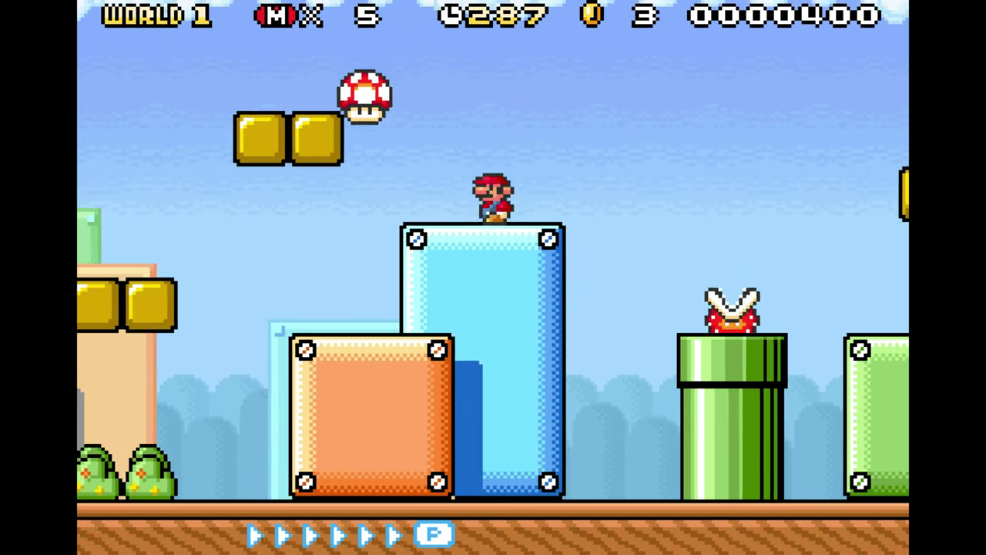
{"action": "key", "text": "x"}
{"action": "key", "text": "Right"}
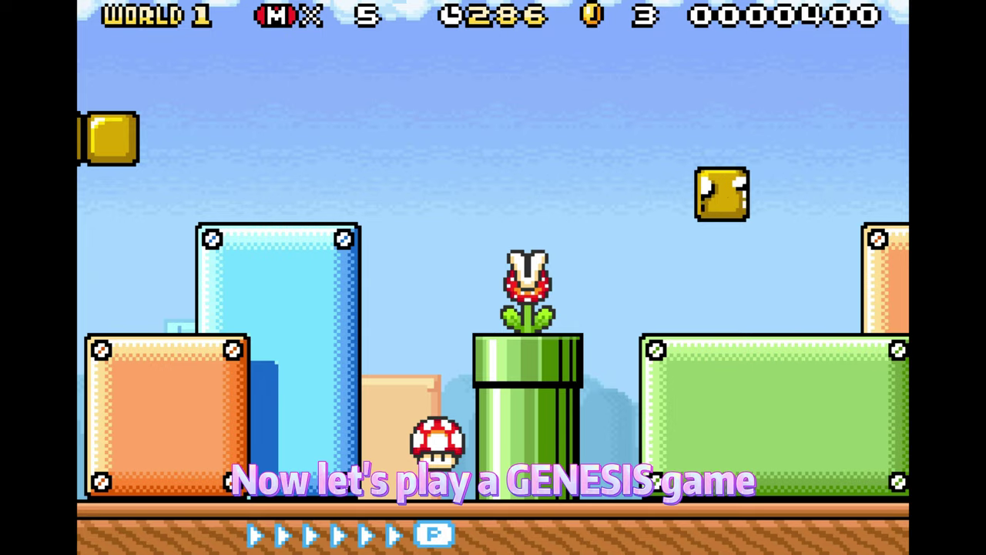
- Close the running RetroArch game and, in LaunchBox, back out of the Game Boy Advance games to the platform list
{"action": "key", "text": "alt+Tab"}
{"action": "key", "text": "Left"}
{"action": "key", "text": "Return"}
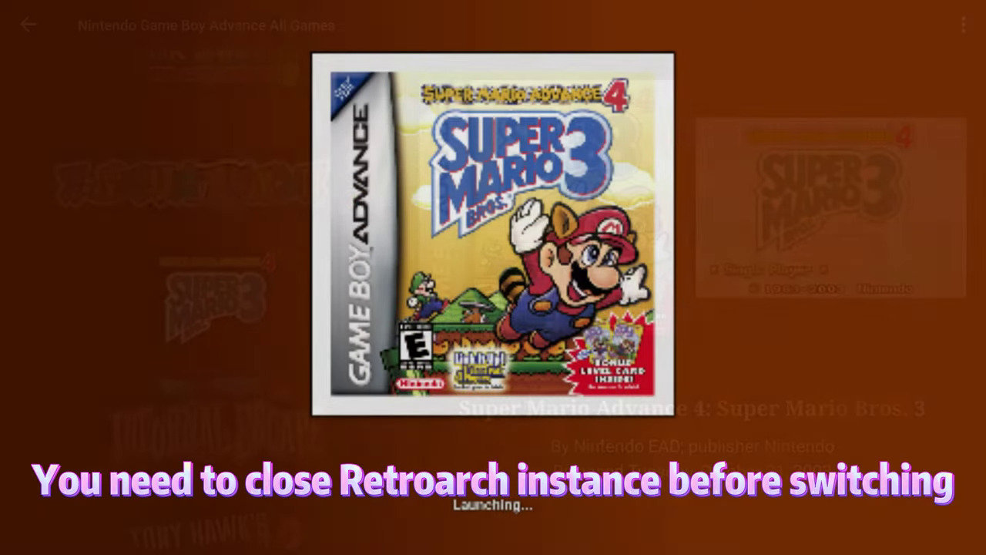
{"action": "key", "text": "Escape"}
{"action": "key", "text": "Escape"}
{"action": "key", "text": "Escape"}
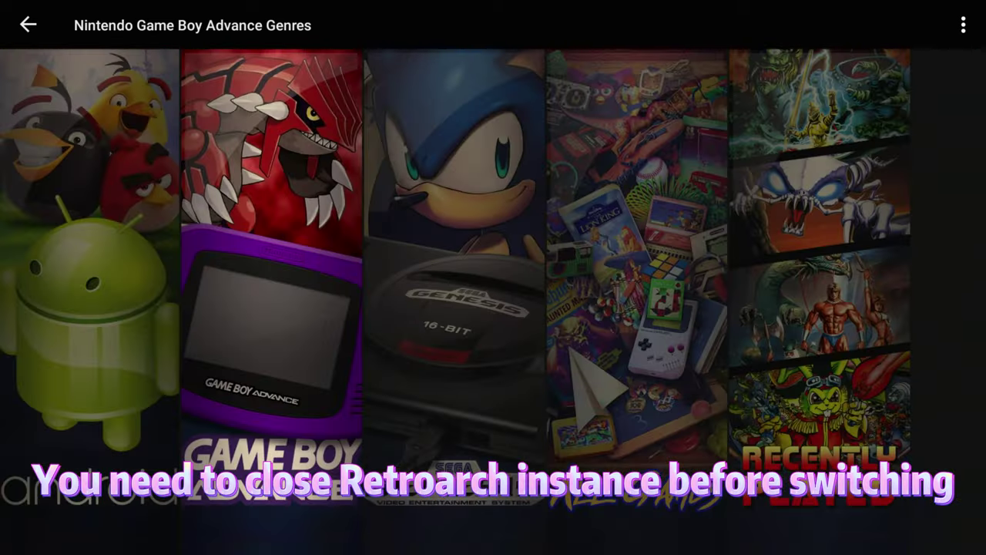
- Open the list of all Sega Genesis games and bring up the options for Mega Man: The Wily Wars
{"action": "key", "text": "Return"}
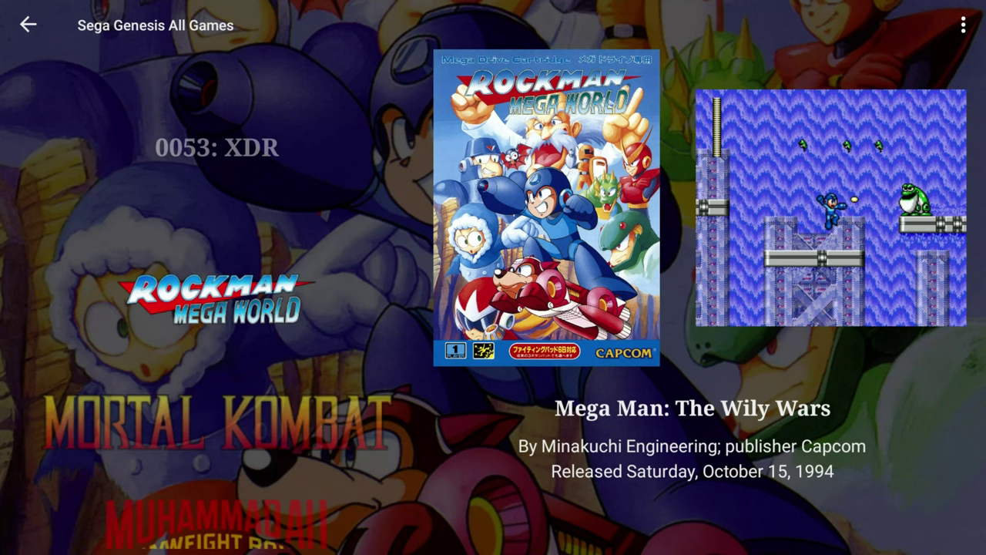
{"action": "key", "text": "Menu"}
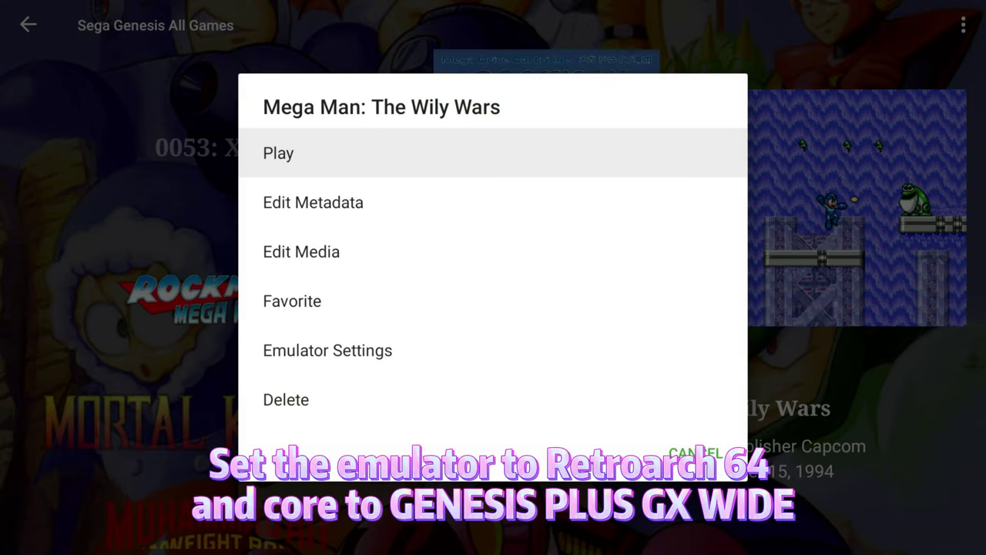